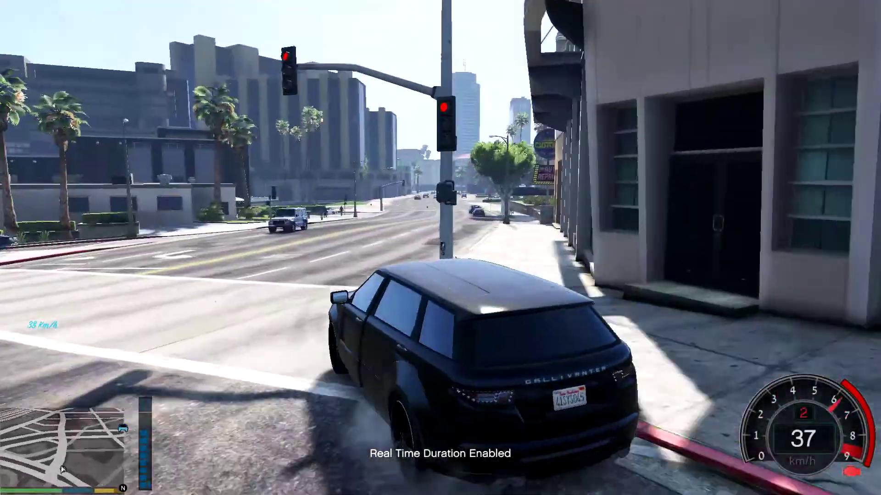
Drive the SUV to a stop, get out, and walk around the Hulk, robot and Ant-Man peds
key(a)
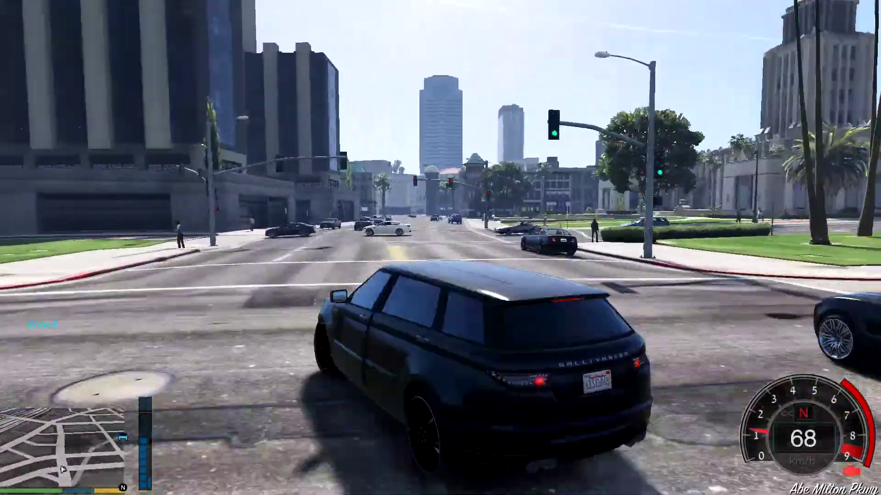
key(s)
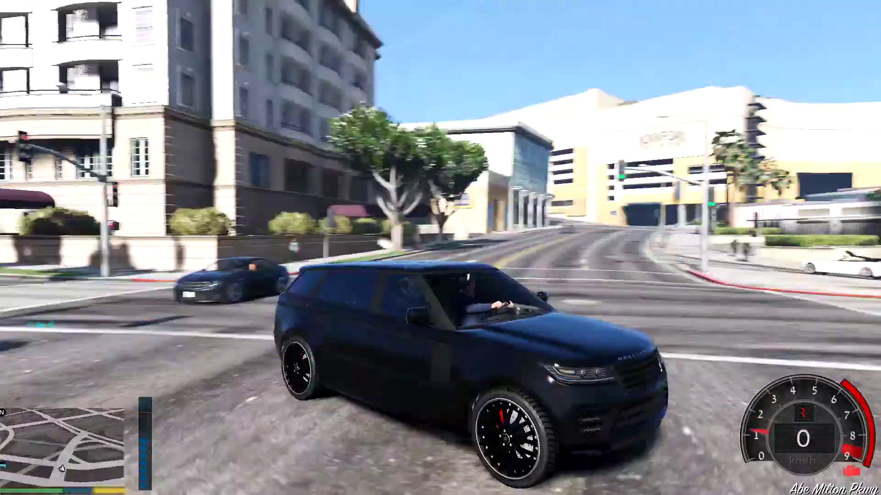
key(f)
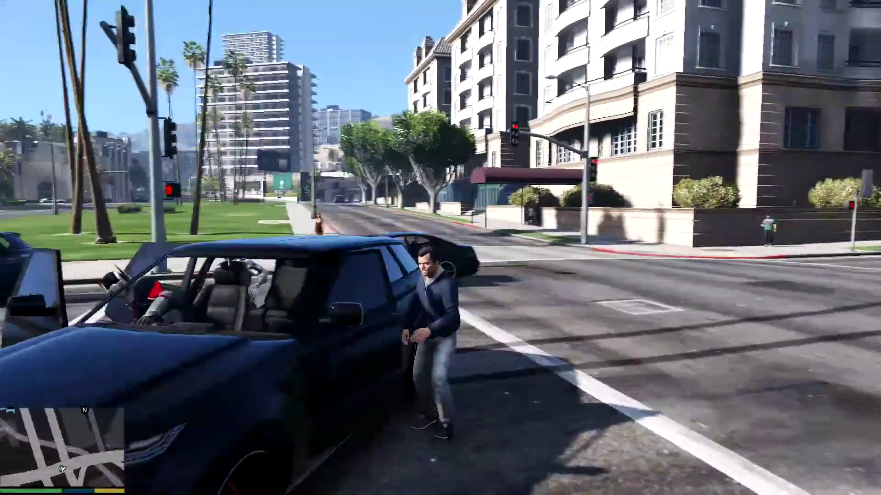
key(s)
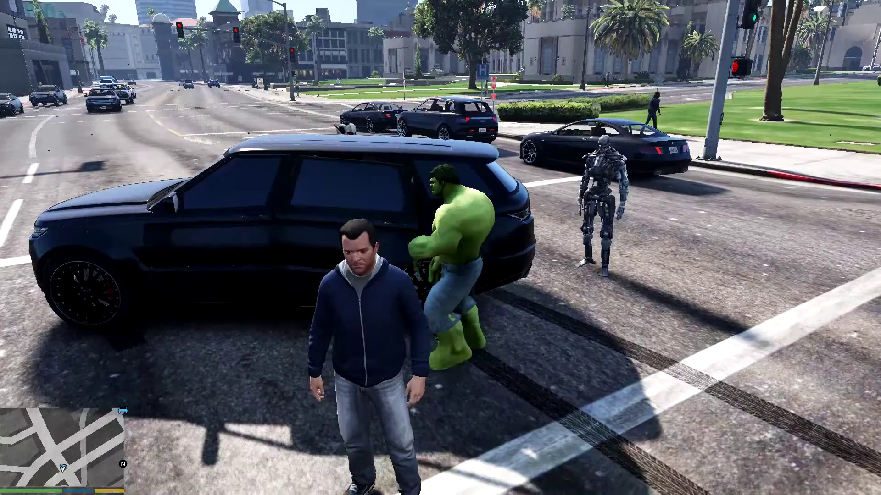
key(w)
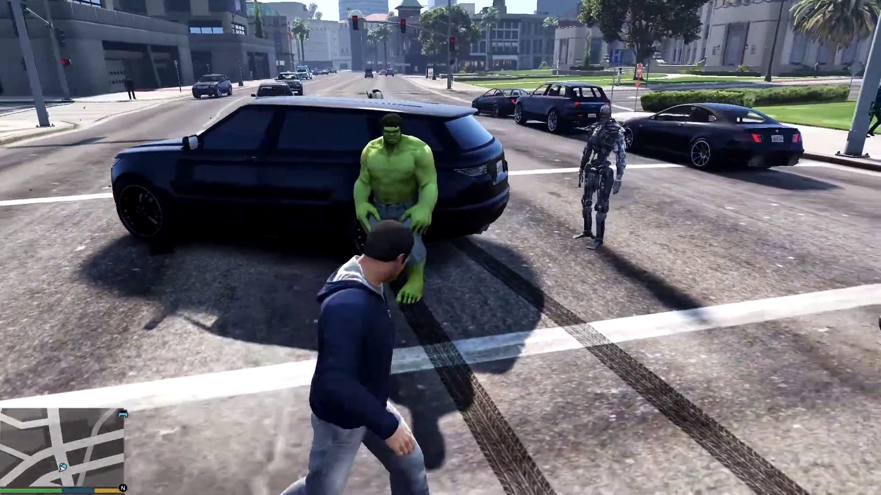
key(w)
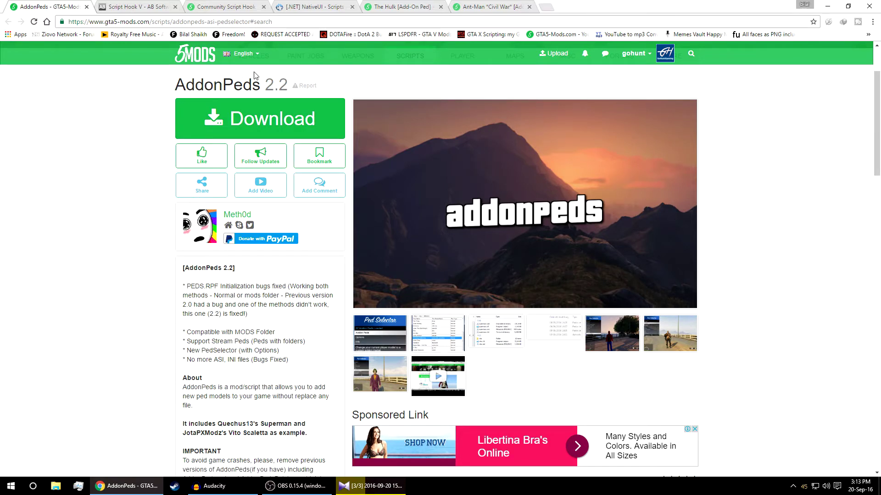
Glance at the Hulk and Ant-Man pages, return to AddonPeds, and close the full-screen video player
click(402, 6)
click(475, 5)
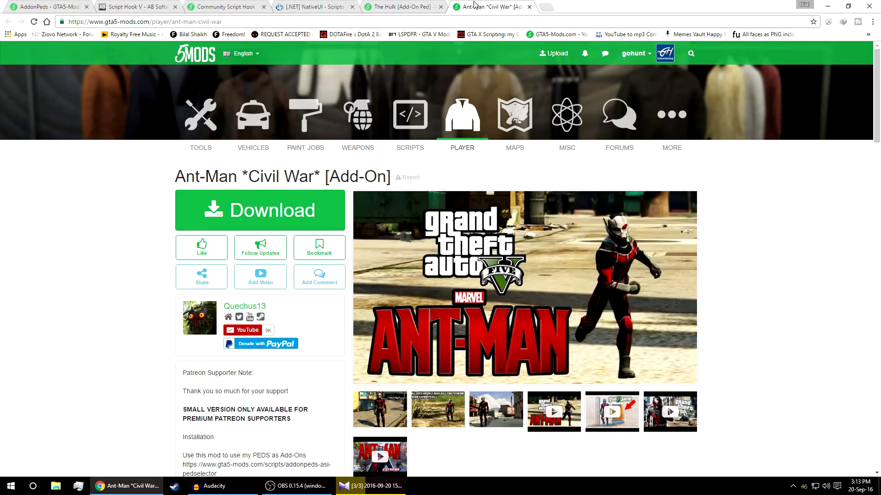
click(49, 6)
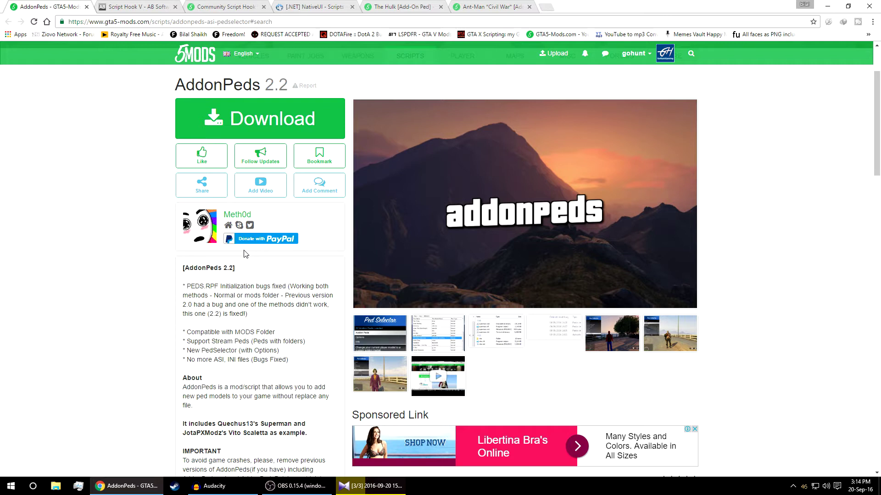
click(369, 488)
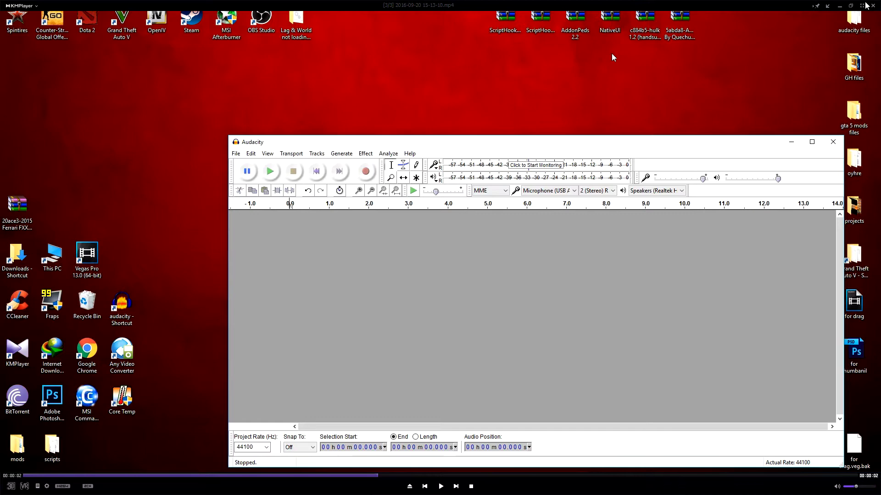
click(873, 5)
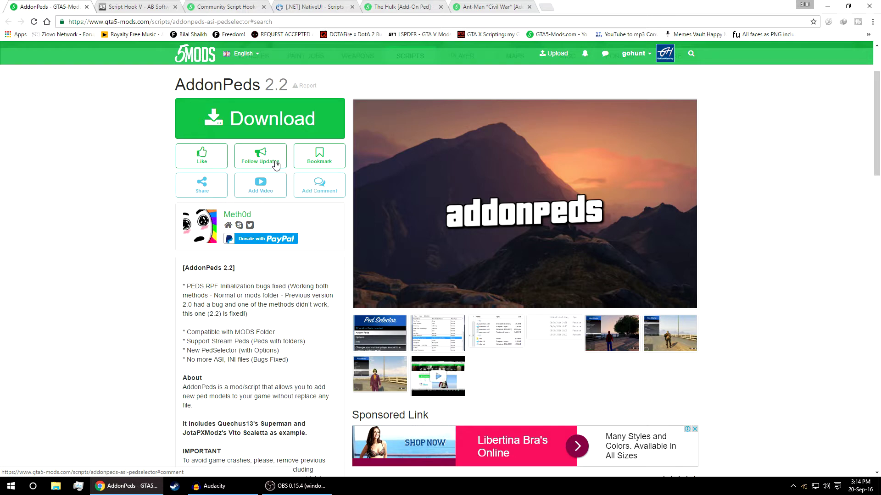
Review the Script Hook V, Script Hook V .NET, NativeUI, Hulk and Ant-Man pages, then minimize Chrome
click(137, 7)
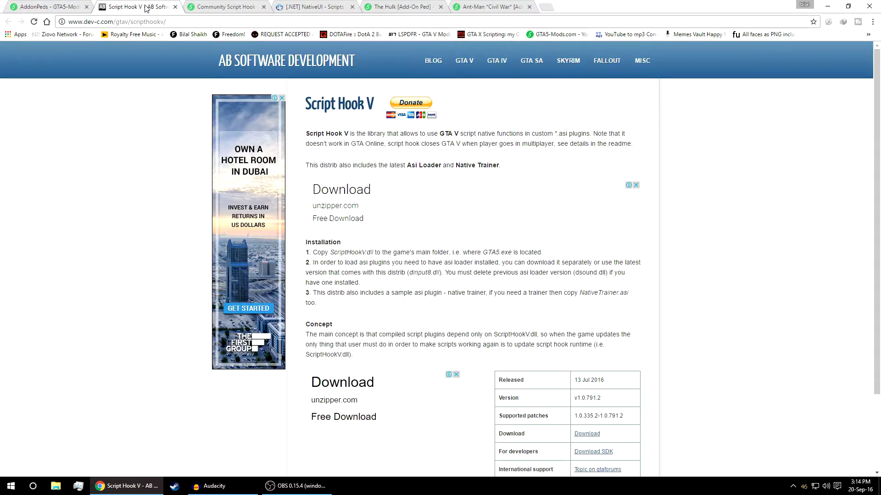
click(217, 6)
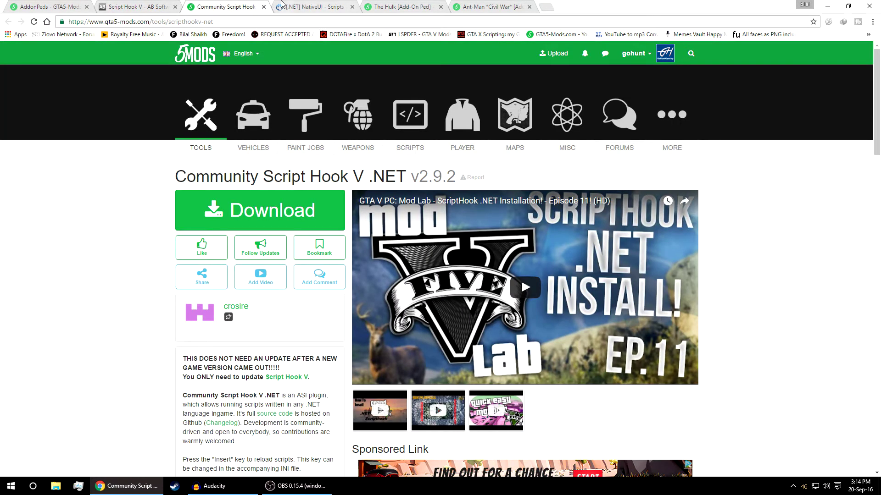
click(281, 4)
click(391, 4)
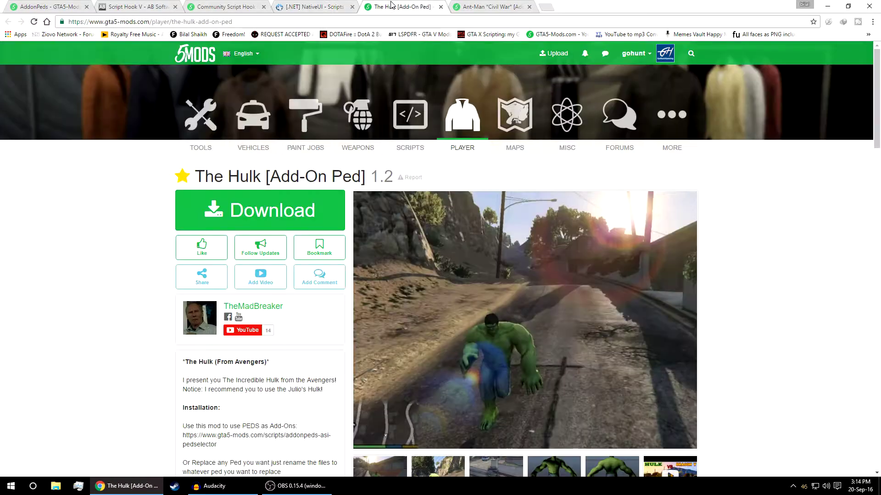
click(513, 5)
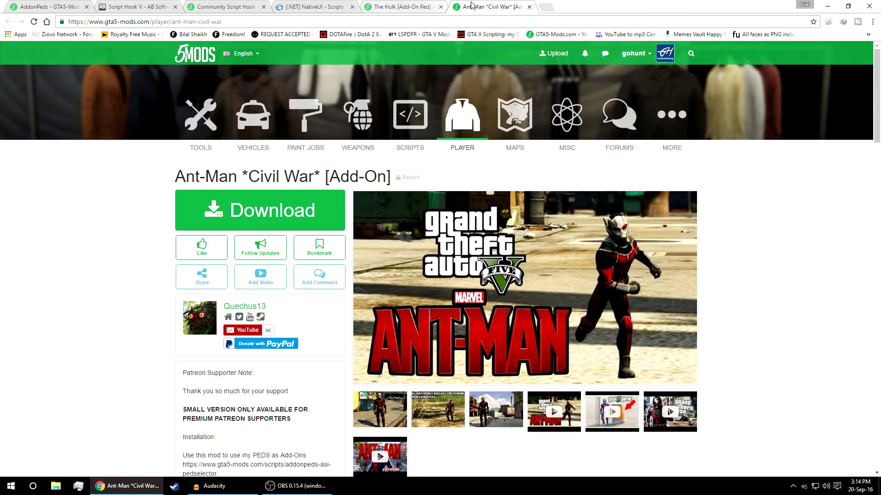
click(41, 5)
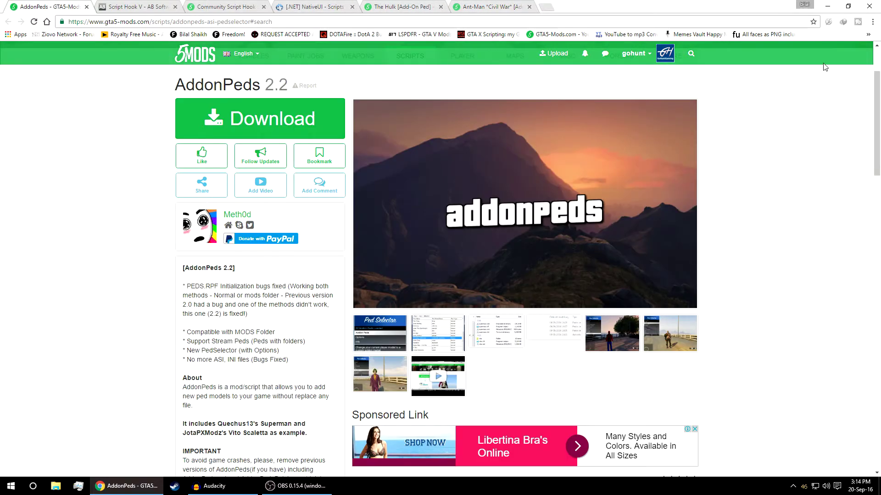
click(826, 5)
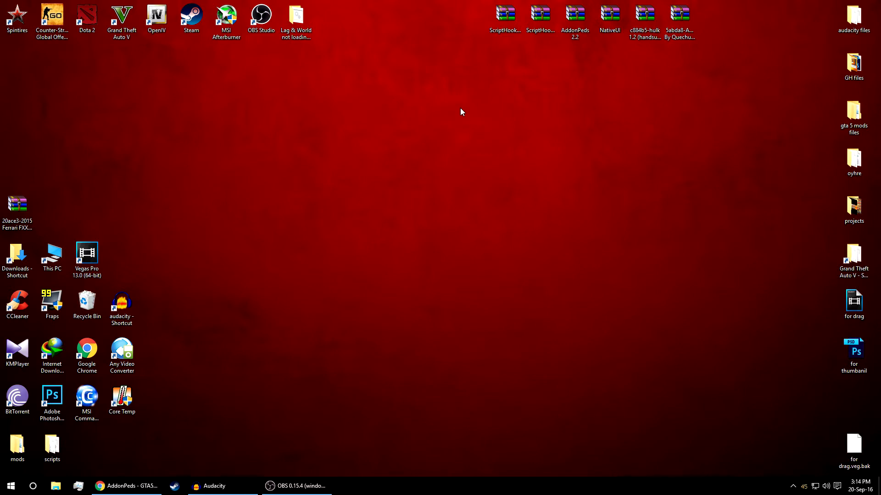
Select the two ScriptHook archives and extract each into its own folder with WinRAR
drag(461, 107, 738, 25)
click(533, 170)
drag(486, 62, 561, 2)
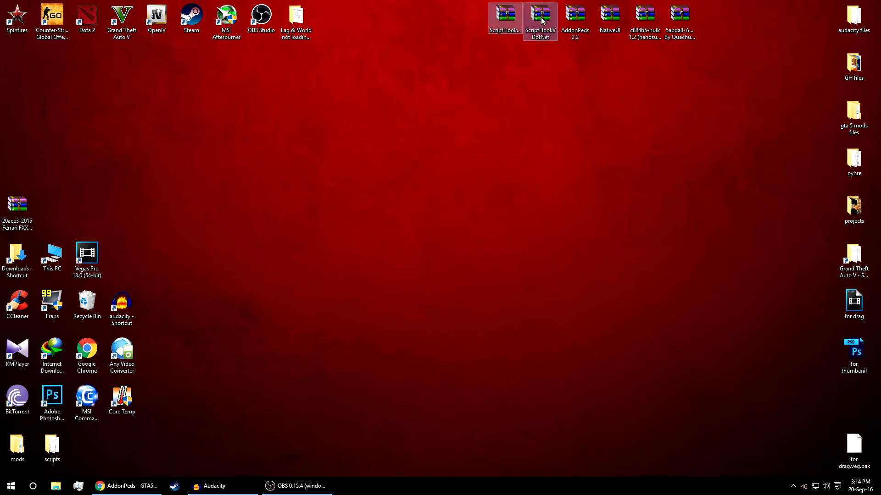
right_click(541, 18)
click(589, 96)
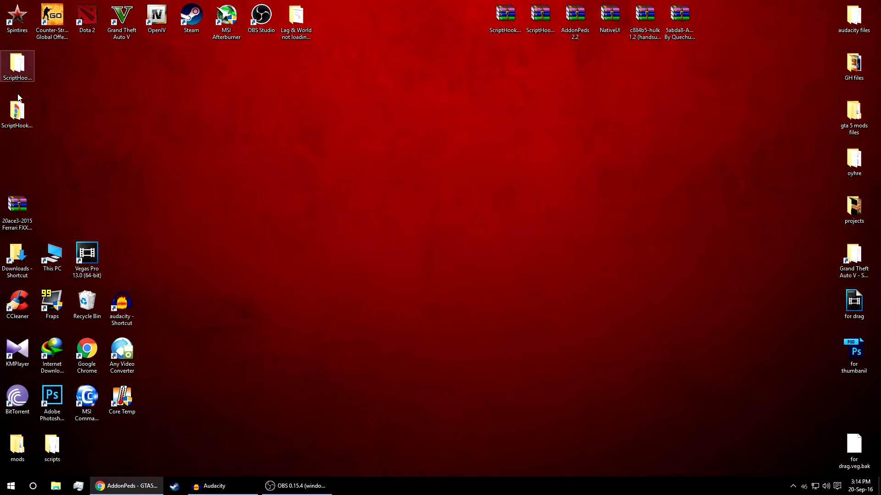
Open the Grand Theft Auto V folder at full height and the extracted Script Hook V bin folder
click(850, 265)
double_click(850, 265)
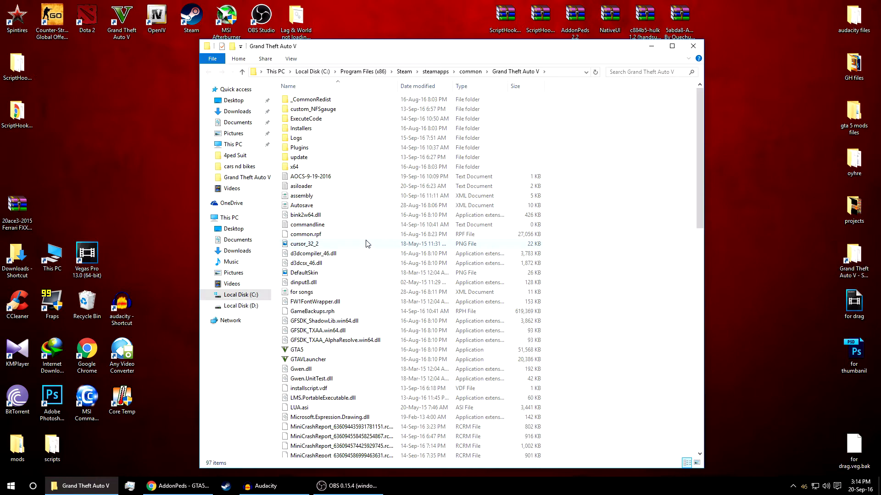
drag(464, 40, 464, 0)
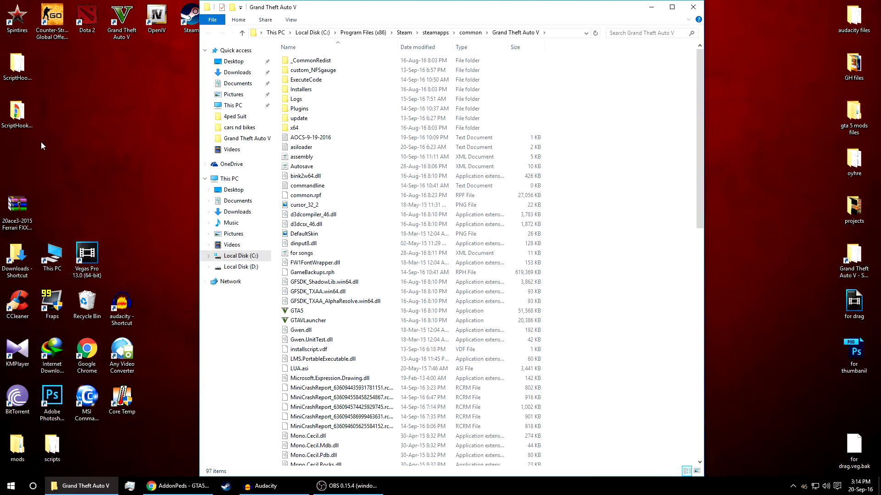
click(18, 115)
double_click(19, 116)
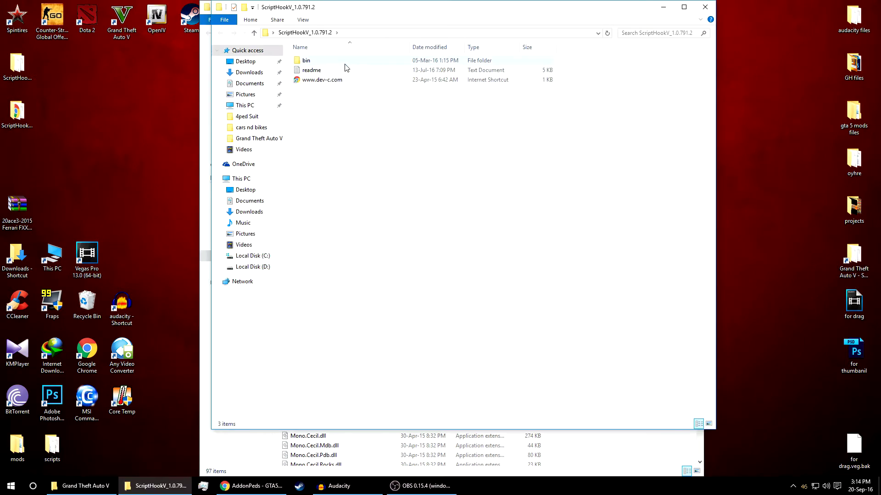
double_click(346, 64)
Copy ScriptHookV.dll and dinput8.dll into the game folder, overwriting the existing files
click(329, 82)
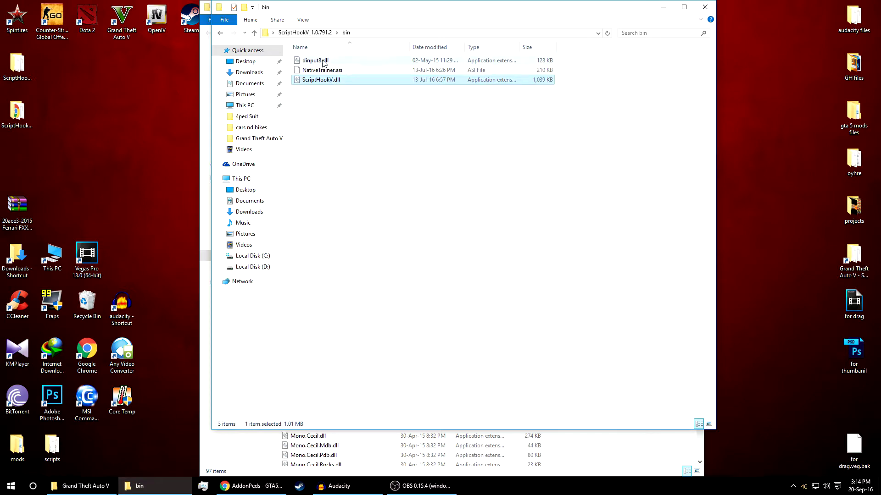
ctrl+click(323, 63)
right_click(323, 81)
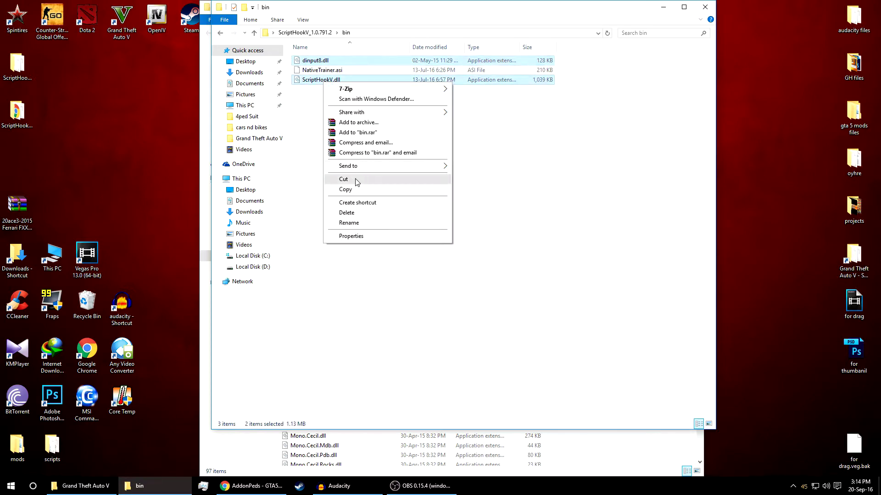
click(381, 189)
click(705, 7)
right_click(581, 154)
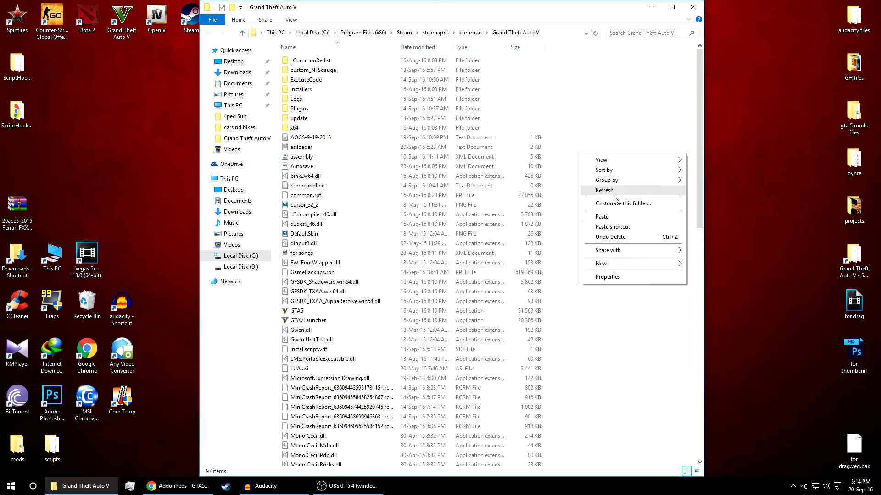
click(615, 218)
click(251, 169)
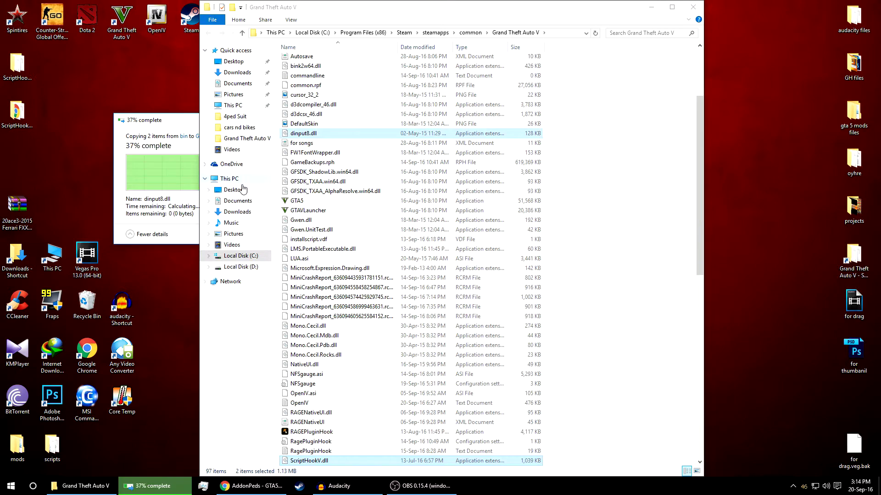
Copy the four ScriptHookVDotNet .asi, .dll, .ini and .xml files into the game folder, overwriting existing ones
double_click(17, 64)
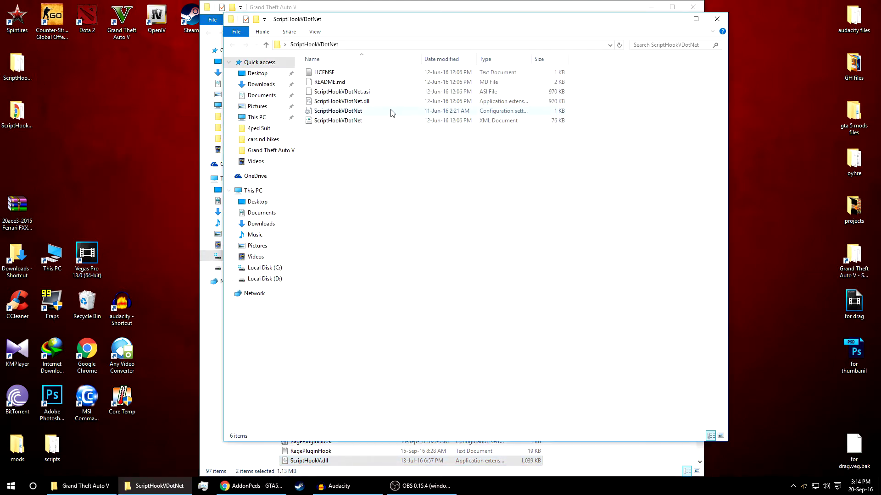
drag(311, 196, 367, 90)
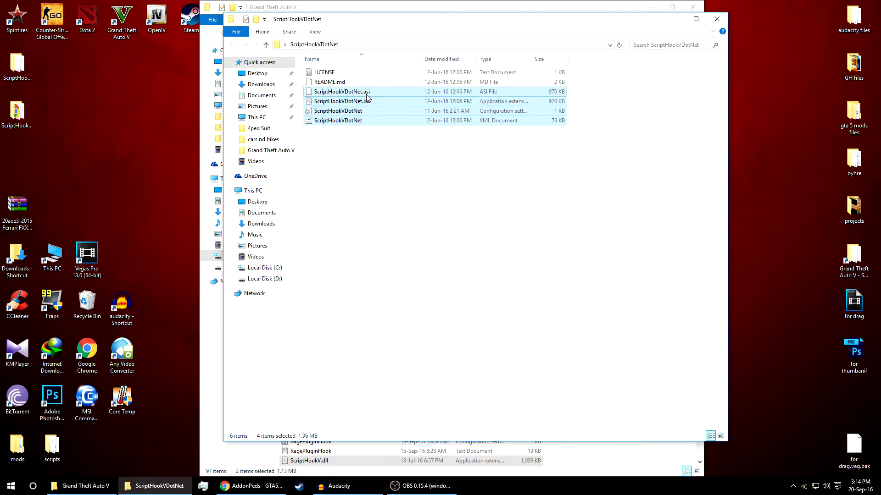
right_click(357, 99)
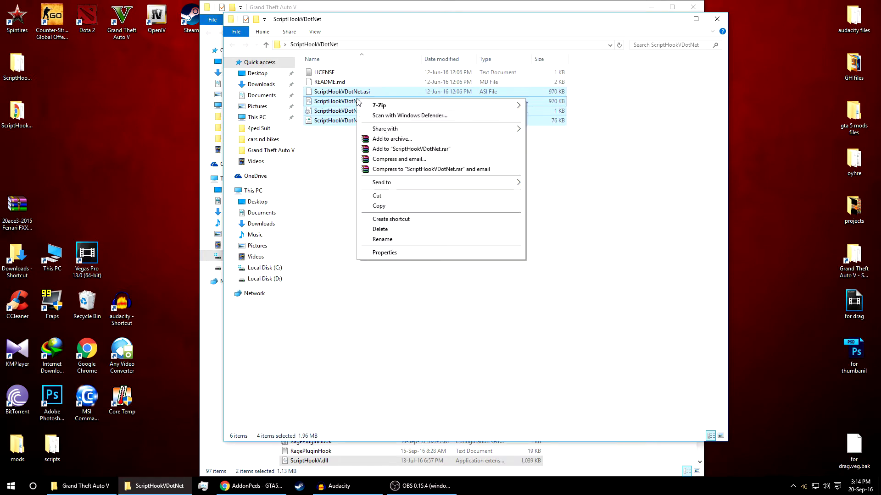
click(378, 205)
click(717, 20)
right_click(592, 118)
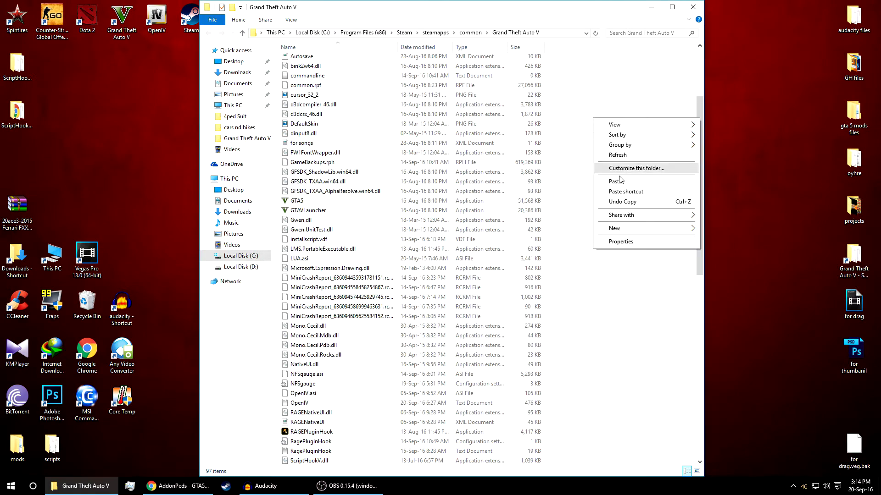
click(610, 180)
click(393, 169)
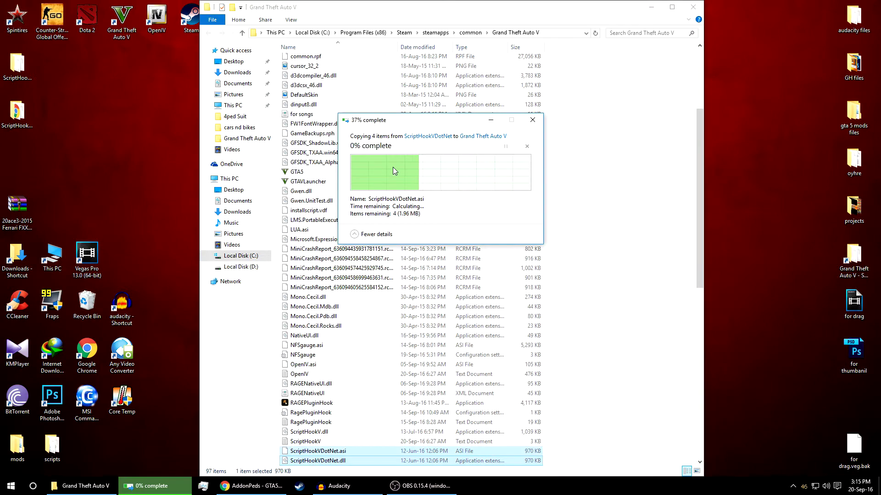
scroll(578, 214, down, 6)
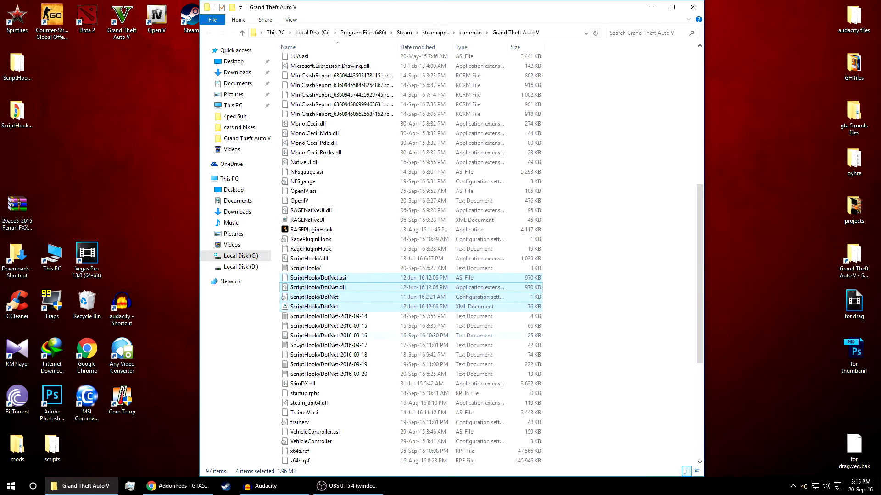
scroll(578, 206, up, 10)
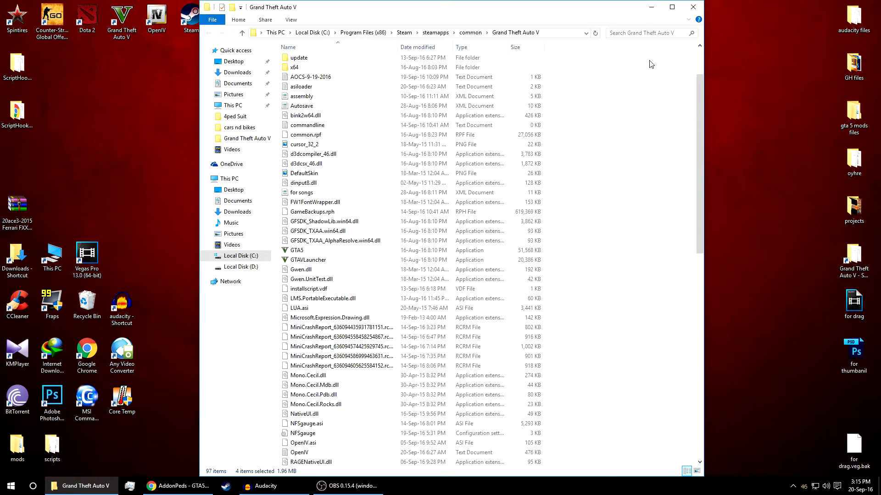
Extract AddonPeds 2.2 to its own desktop folder and browse into its inner folder and scripts
click(651, 7)
right_click(569, 12)
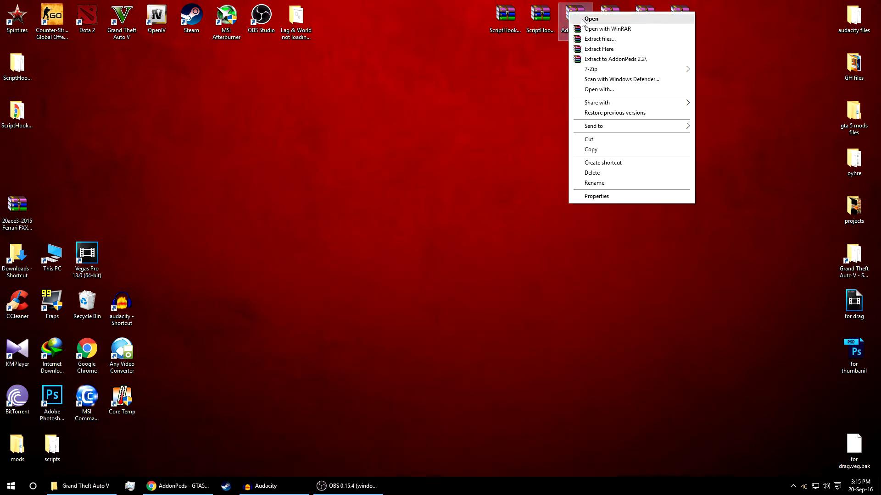
click(612, 59)
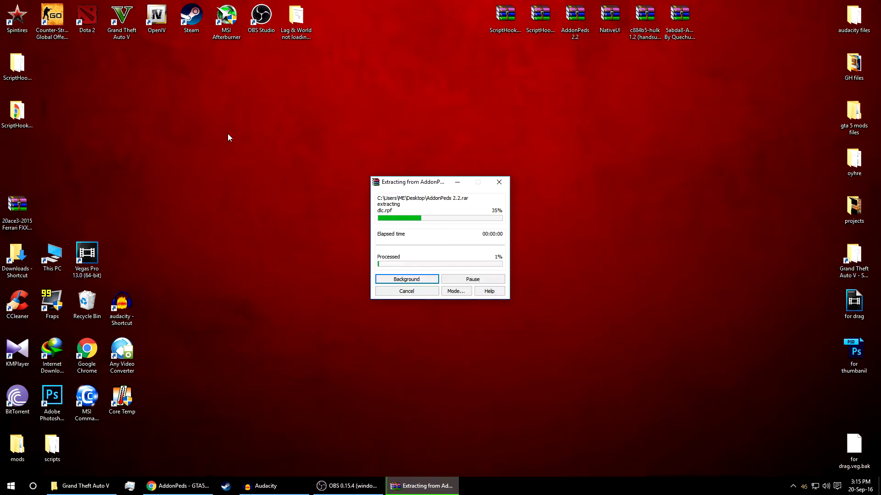
double_click(15, 172)
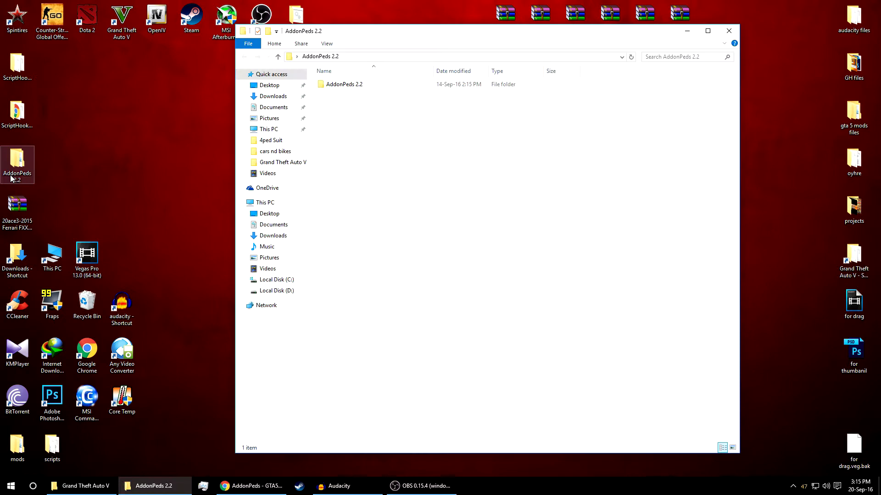
click(358, 87)
double_click(358, 87)
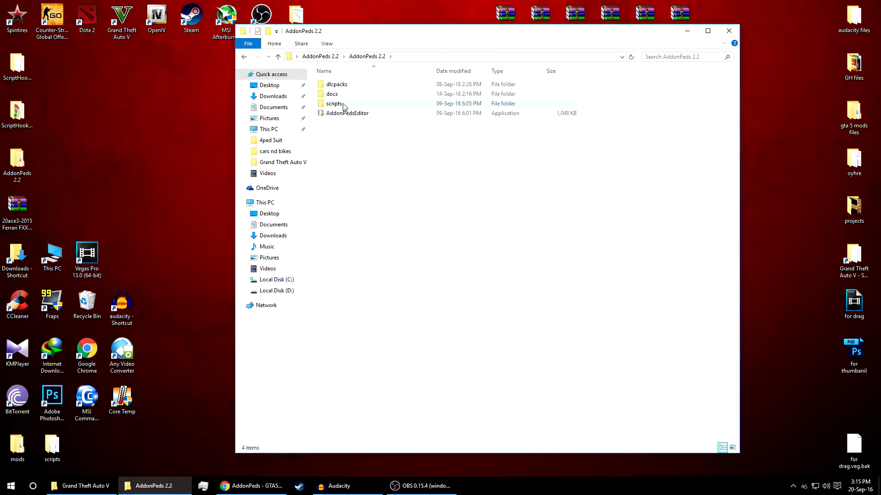
double_click(350, 106)
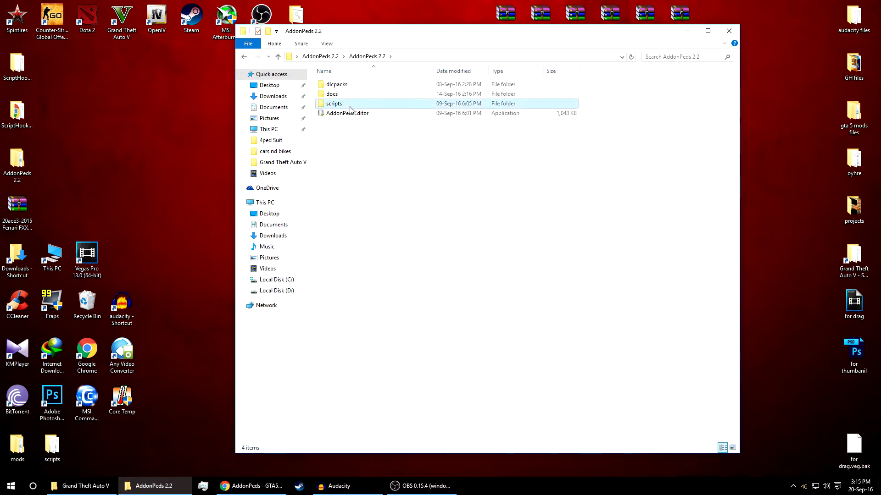
Copy the AddonPeds scripts folder into the Grand Theft Auto V folder
click(244, 56)
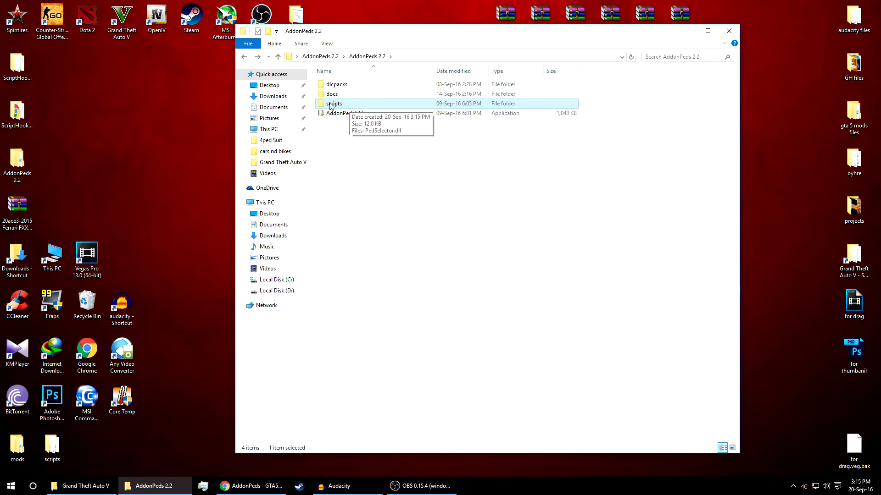
right_click(330, 105)
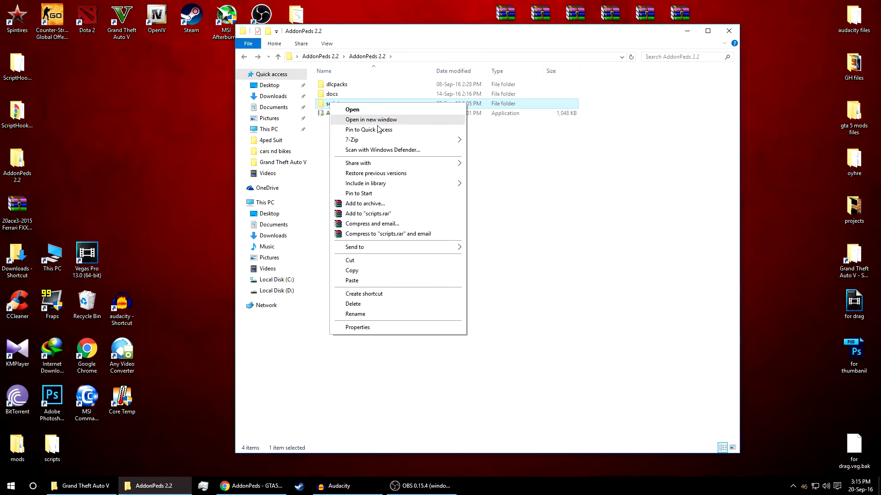
click(352, 270)
click(80, 486)
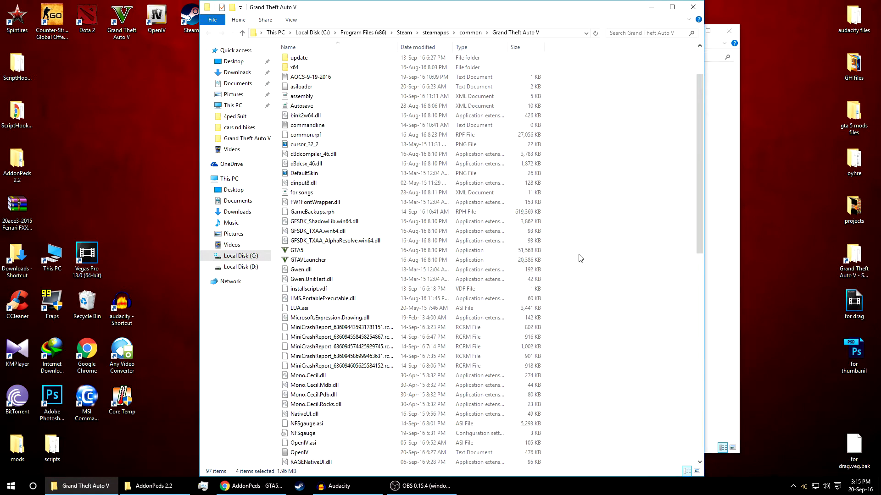
right_click(582, 135)
click(615, 197)
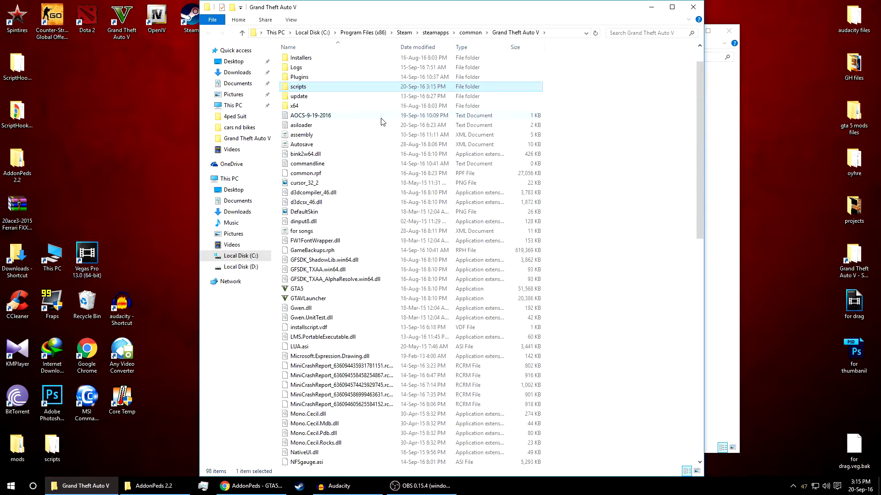
scroll(381, 121, up, 1)
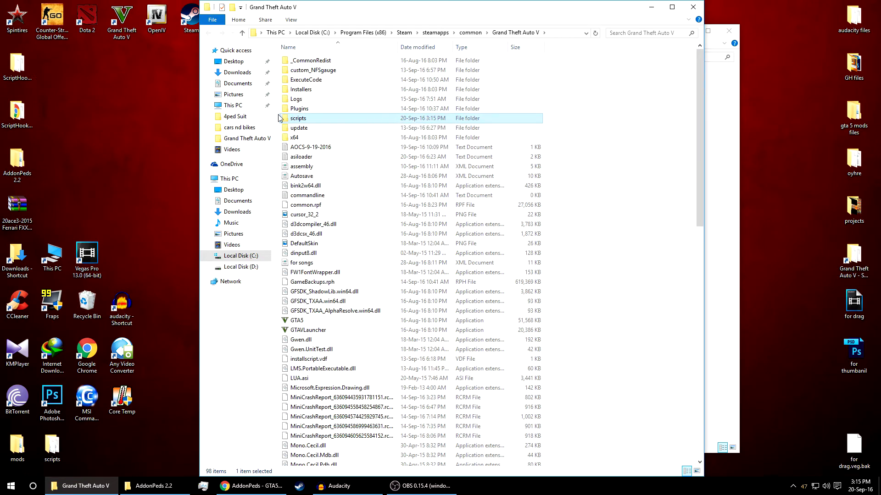
Copy AddonPedsEditor into the Grand Theft Auto V folder
click(726, 123)
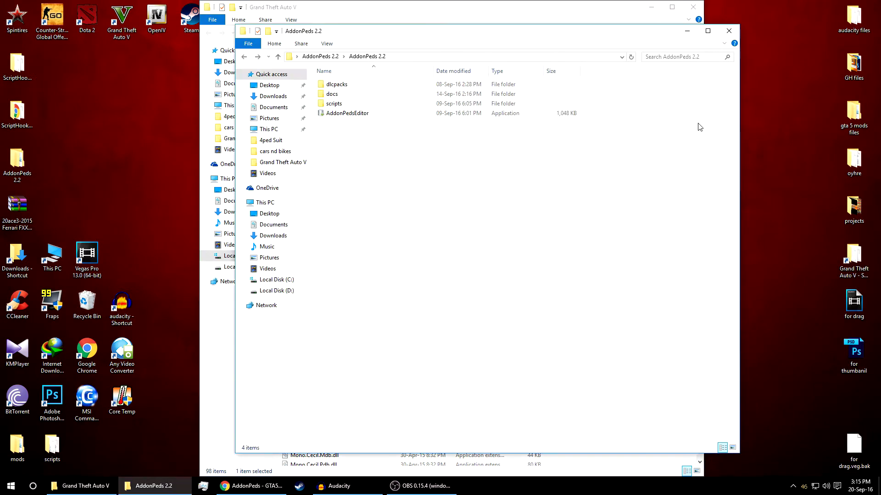
right_click(342, 116)
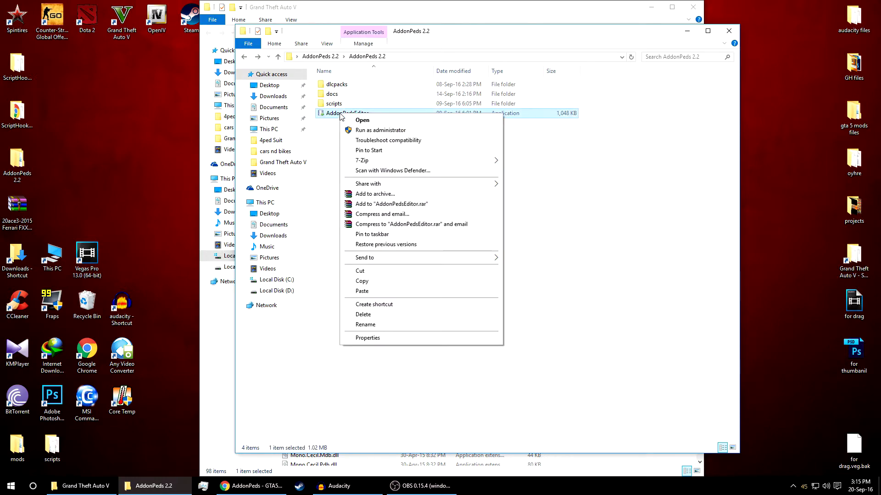
click(370, 282)
click(227, 354)
right_click(618, 249)
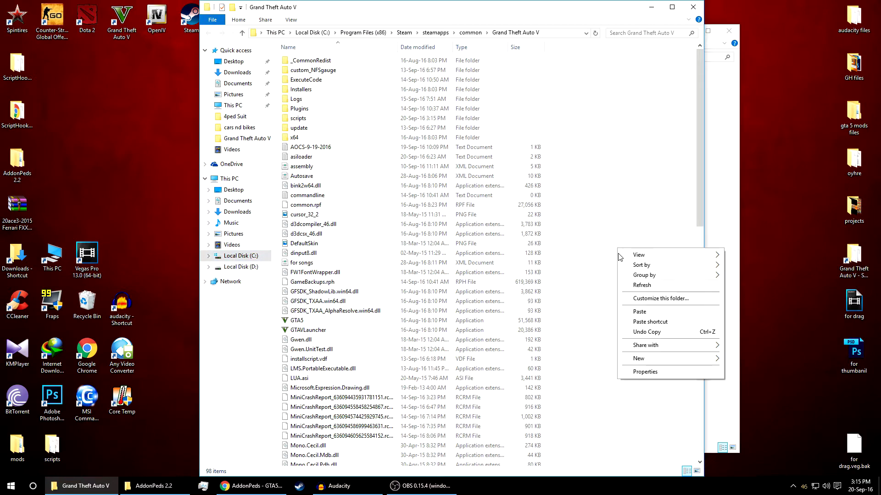
click(644, 312)
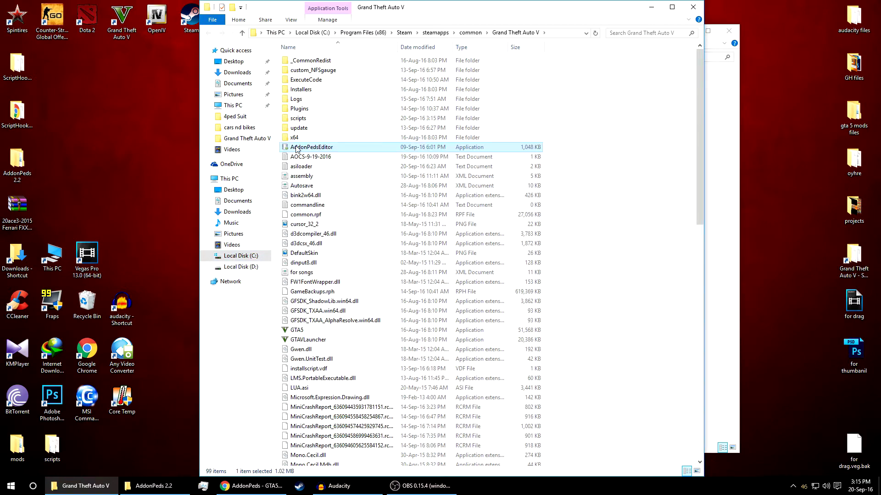
Open docs\2. Mod Installation.txt and select the <Item>dlcpacks:\addonpeds\</Item> line
click(723, 97)
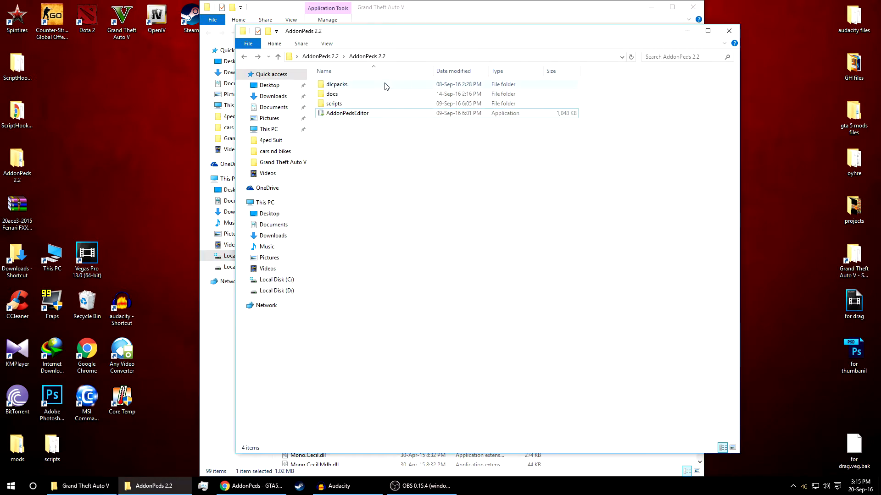
drag(397, 32, 548, 39)
double_click(489, 100)
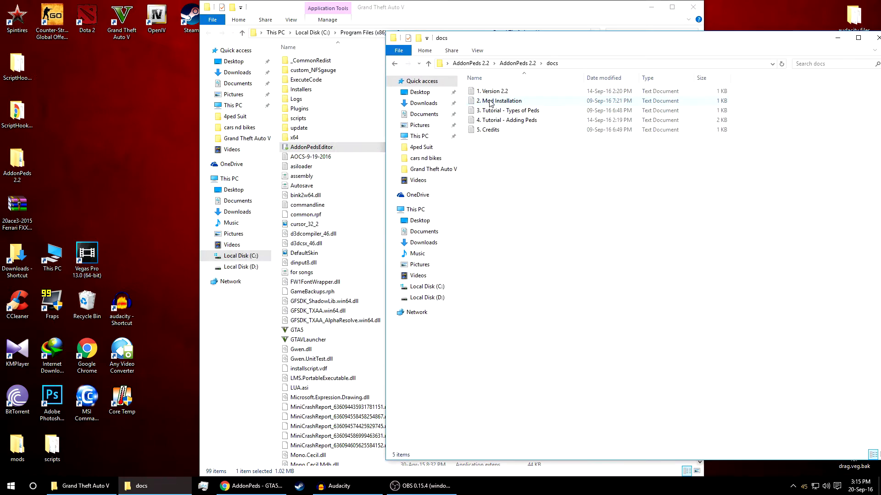
double_click(512, 101)
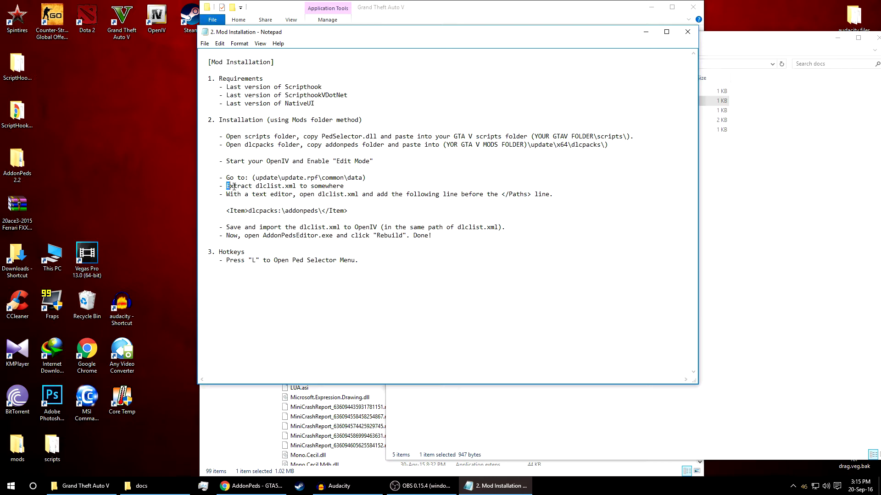
drag(234, 186, 332, 189)
drag(230, 211, 288, 215)
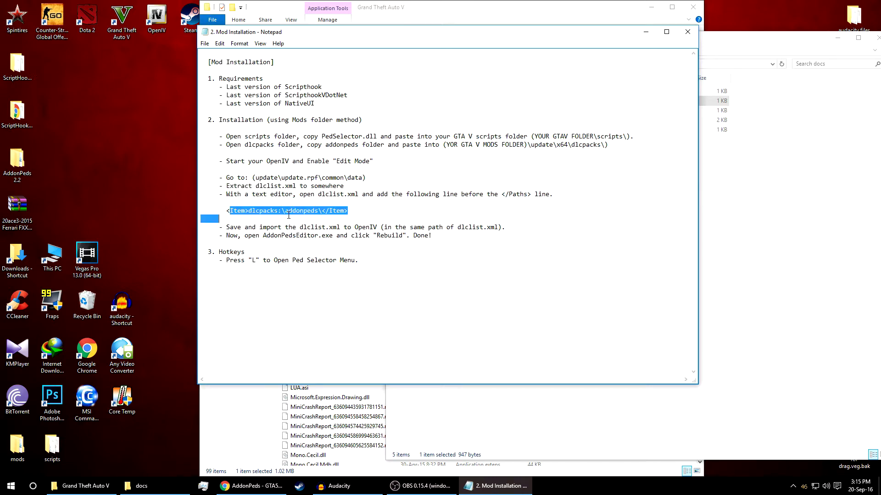
Minimize Notepad, return to the AddonPeds 2.2 folder, and narrow its window to the right
click(645, 33)
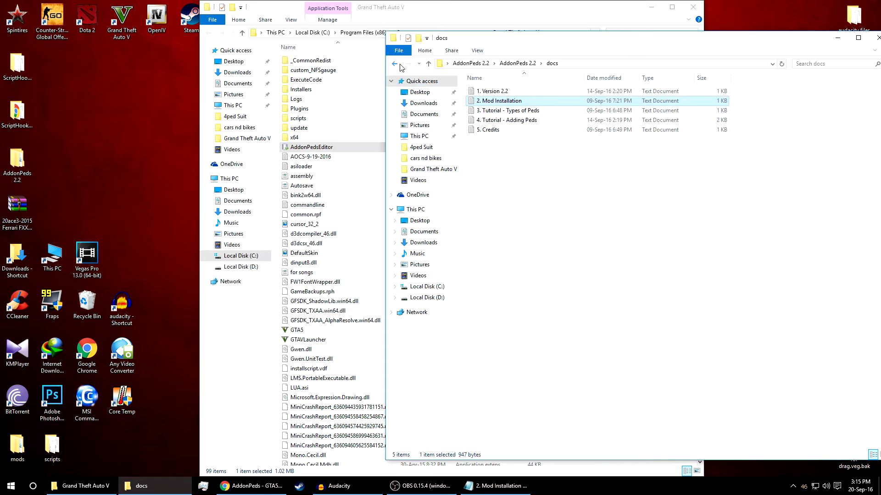
click(400, 65)
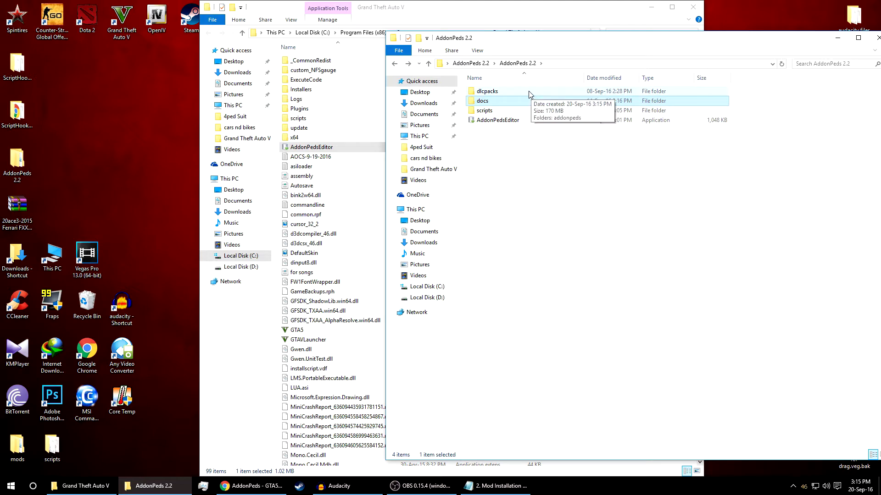
drag(543, 47, 584, 52)
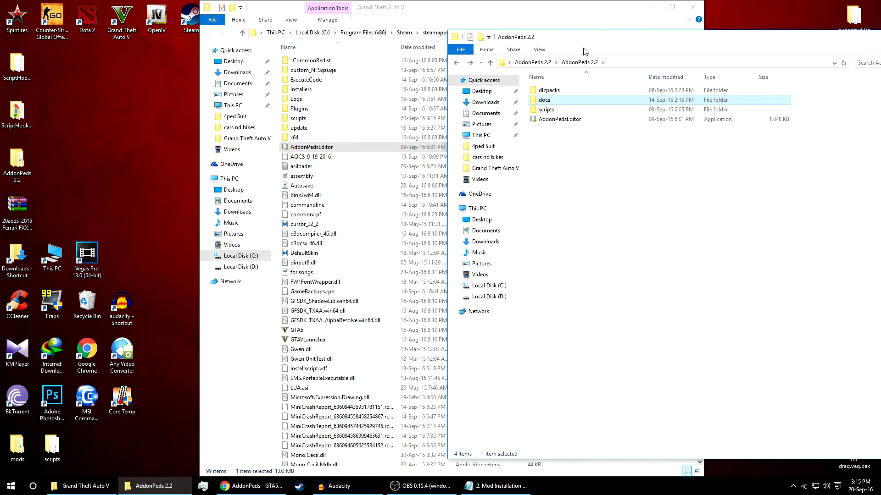
drag(454, 32, 547, 7)
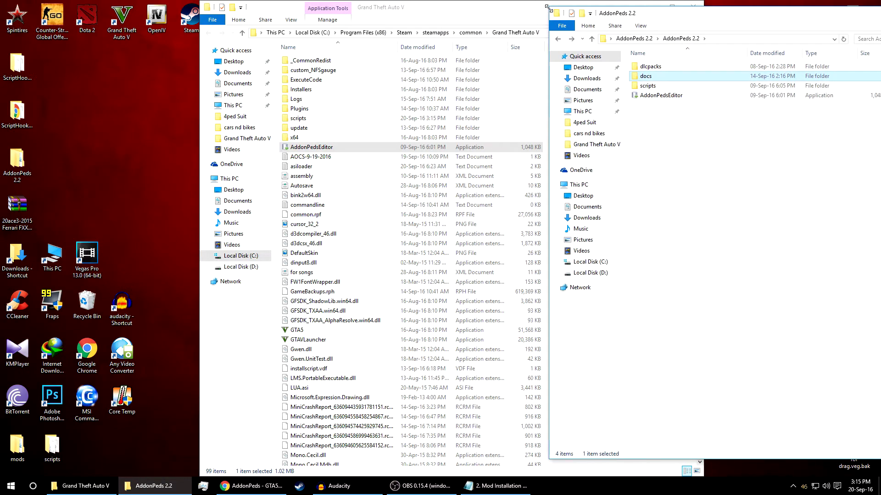
click(419, 22)
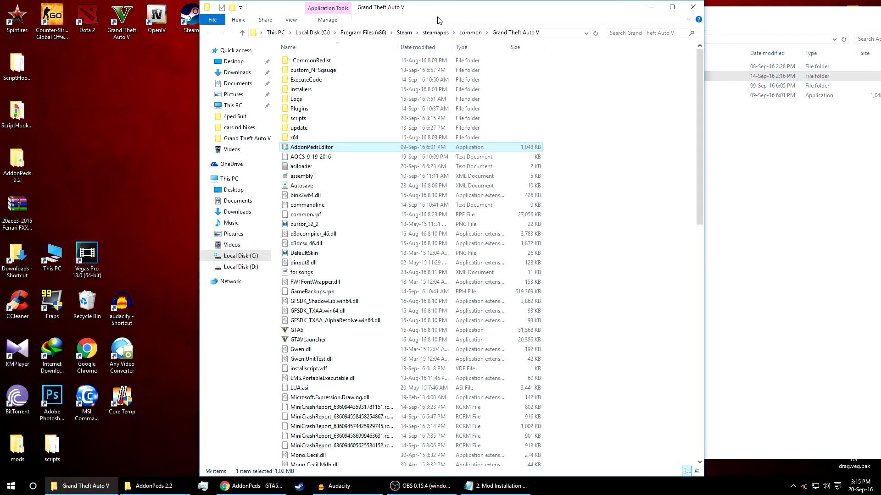
Create a new mods folder in the Grand Theft Auto V folder
drag(534, 8, 370, 7)
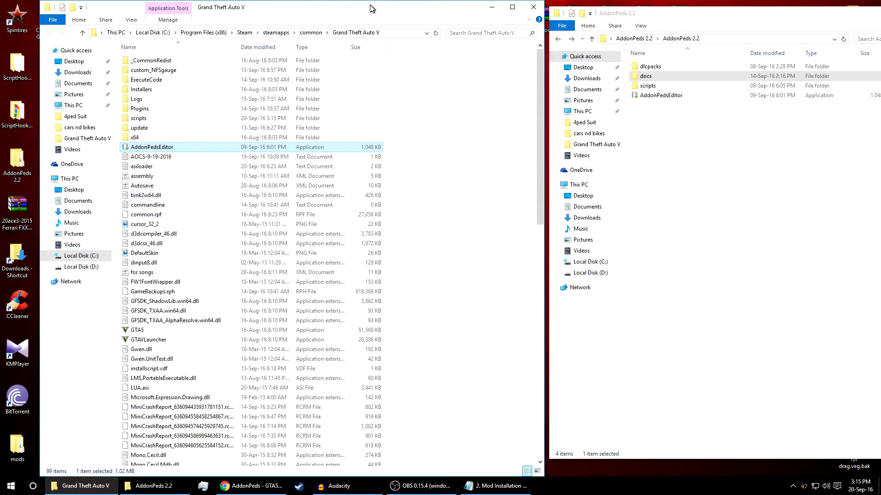
right_click(444, 118)
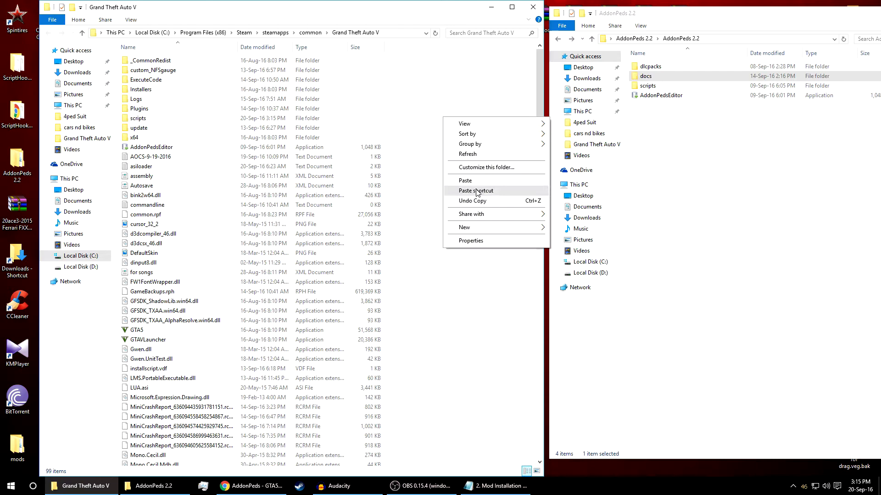
mouse_move(478, 233)
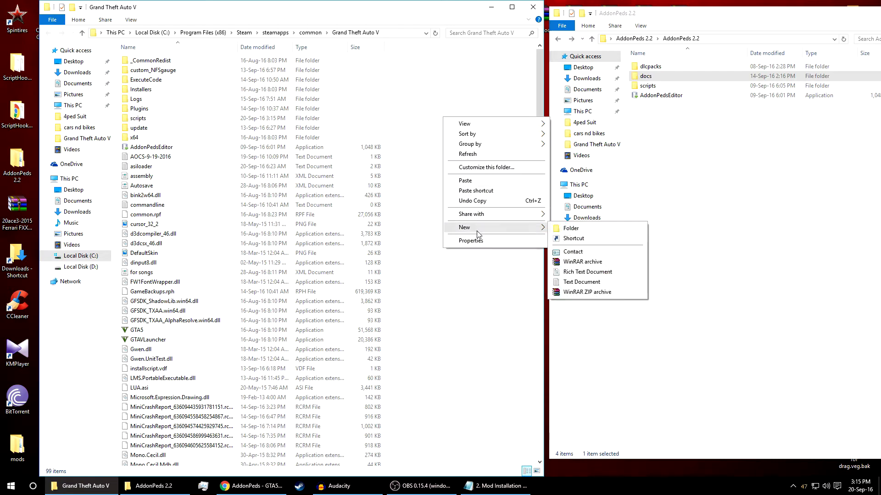
click(568, 229)
text(mods)
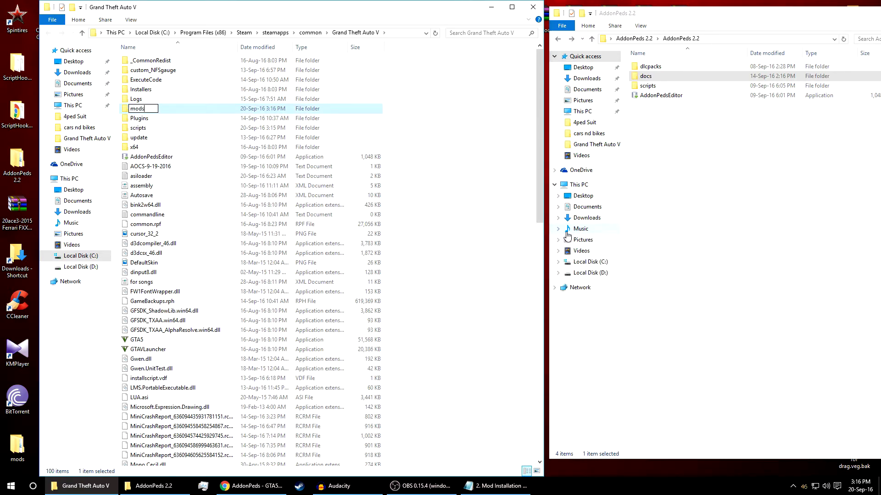
key(Return)
key(Return)
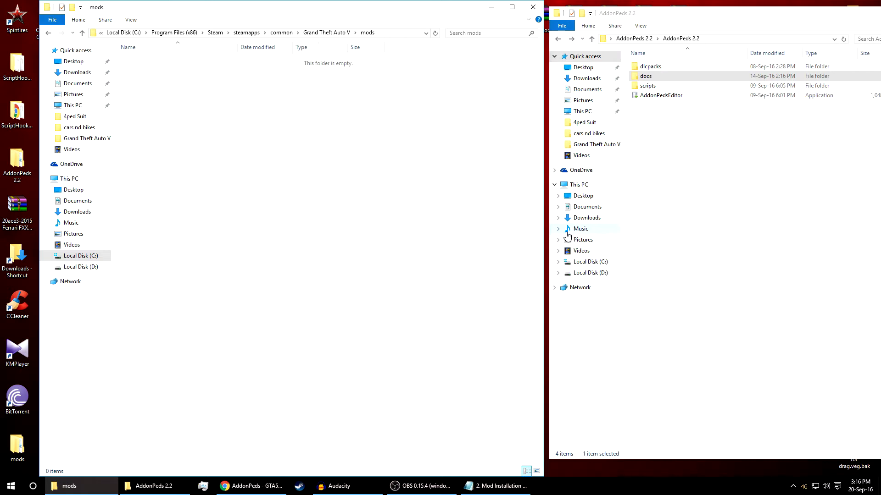
Inside mods, create an update folder containing a new x64 folder
right_click(353, 121)
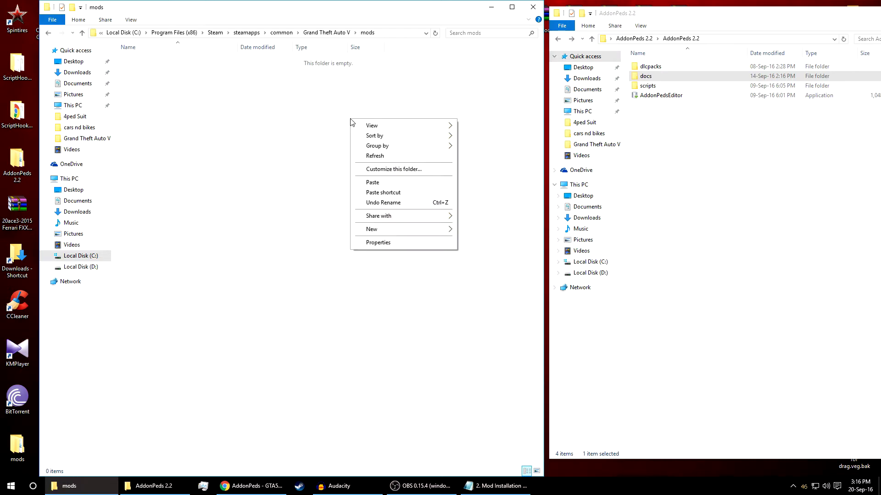
mouse_move(392, 235)
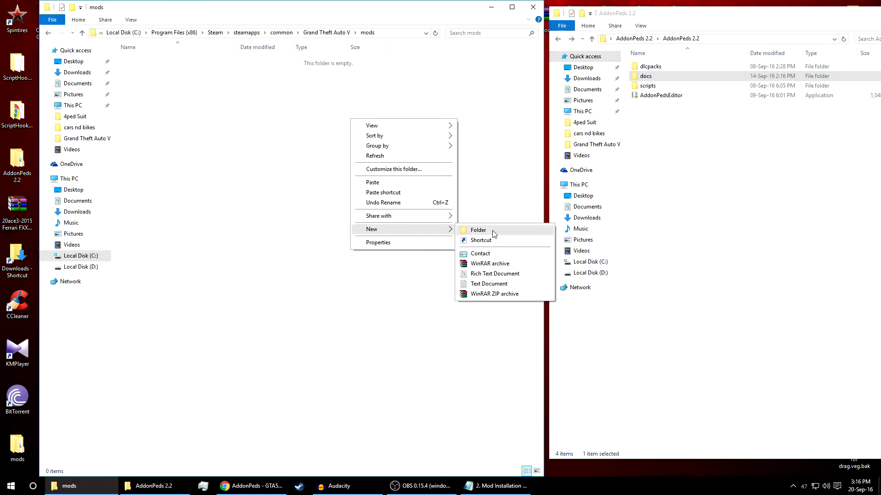
click(494, 231)
text(u)
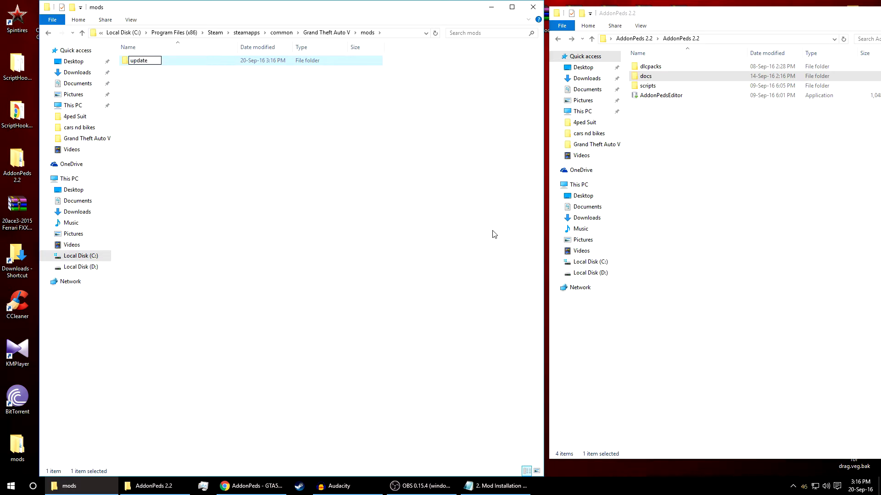
text(pdate)
key(Return)
key(Return)
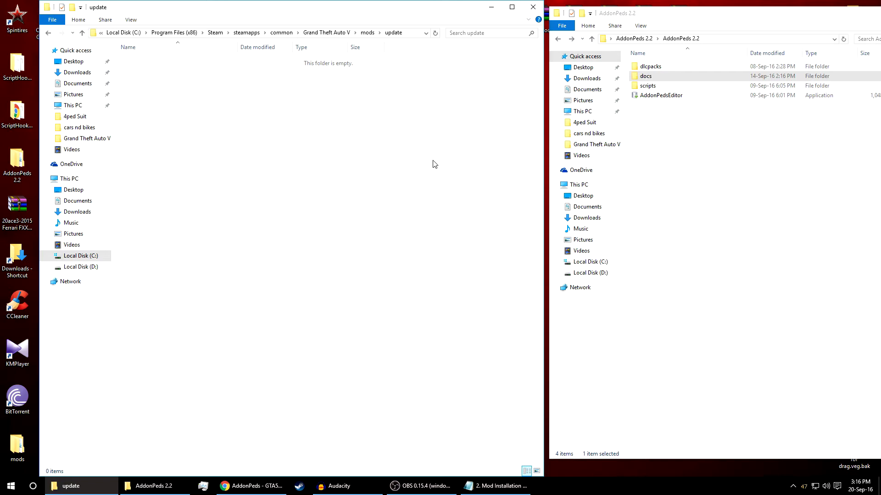
right_click(398, 159)
mouse_move(417, 274)
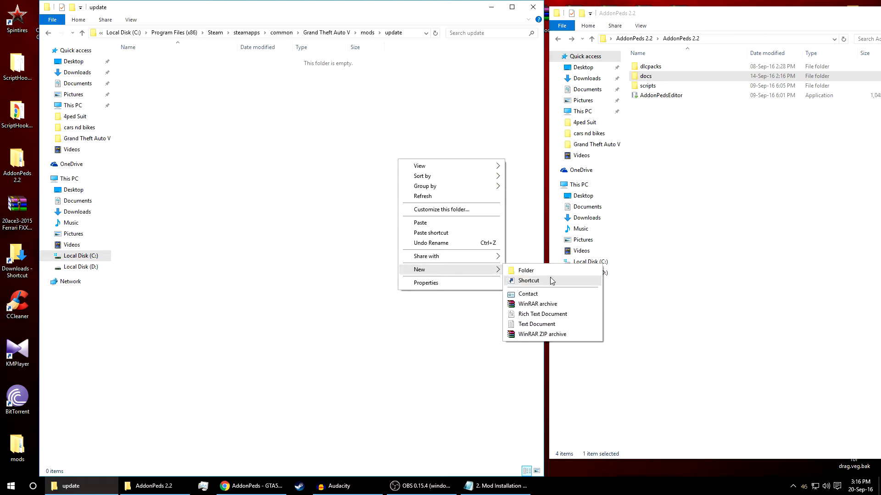
click(553, 267)
text(x64)
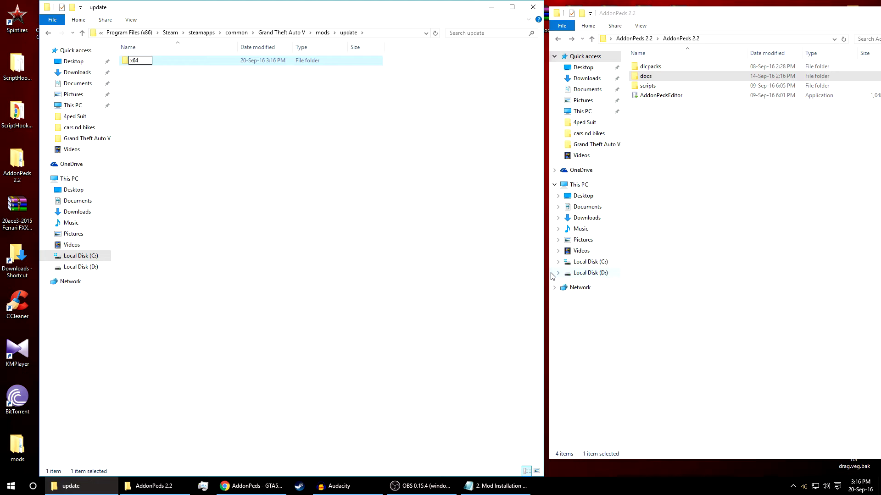
key(Return)
key(Return)
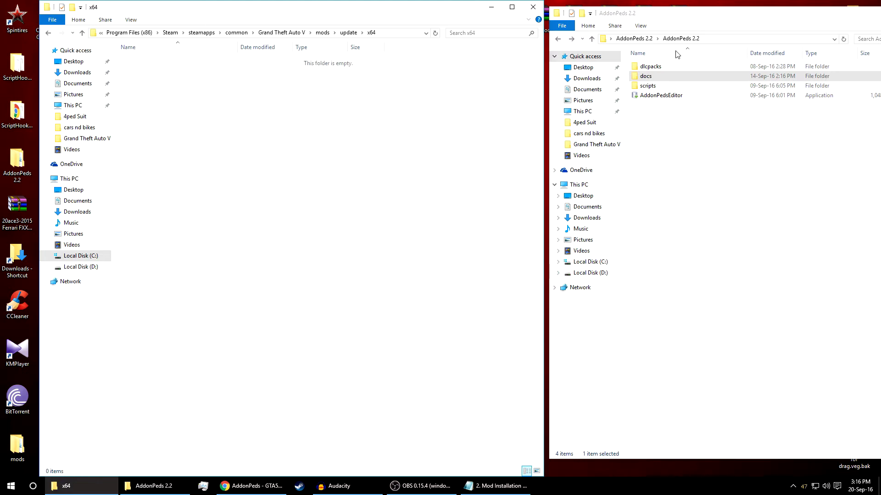
Copy the AddonPeds dlcpacks folder into mods\update\x64 and confirm addonpeds is inside
click(650, 66)
right_click(654, 67)
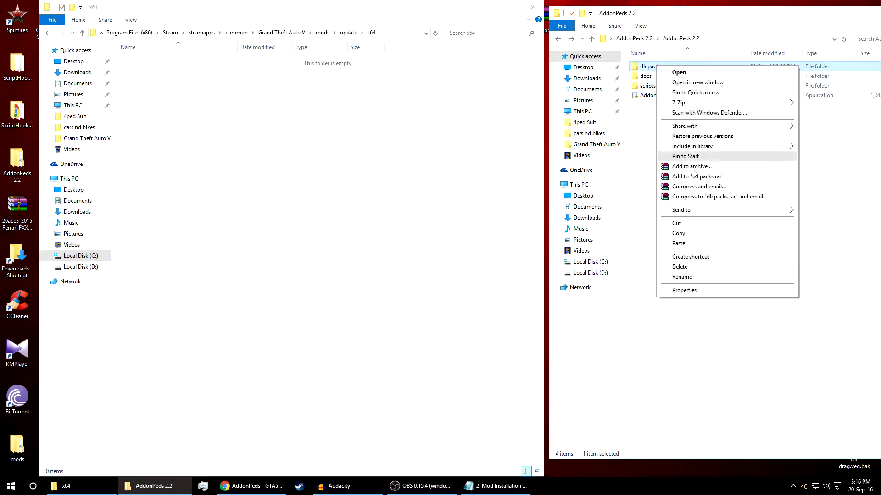
click(696, 234)
right_click(300, 135)
click(325, 197)
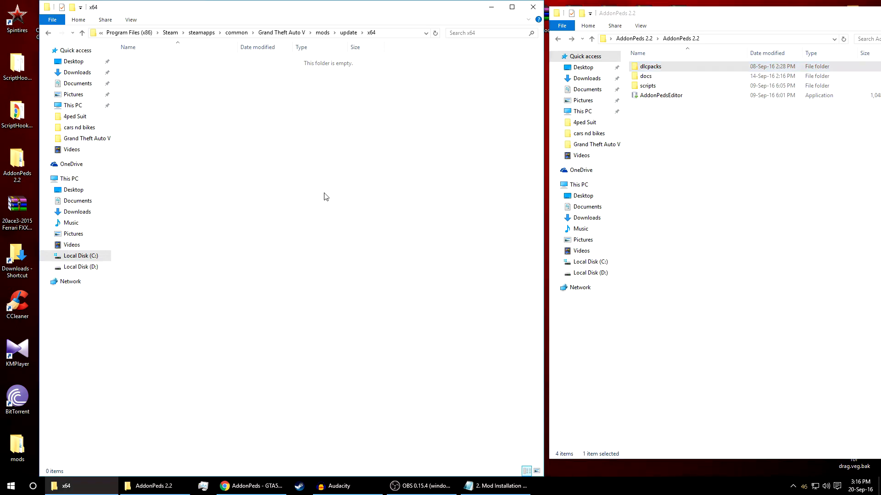
double_click(158, 60)
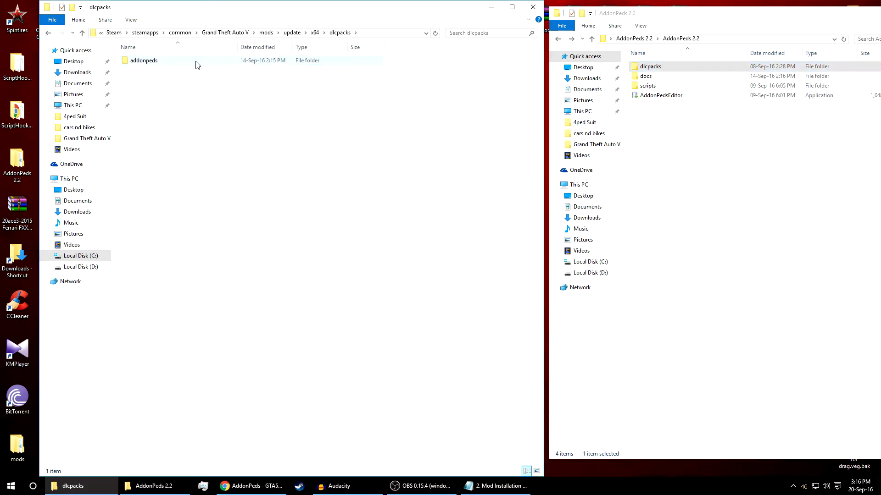
double_click(168, 61)
Recheck mods\update\x64 from the game folder, return there, and shift the AddonPeds window left
click(48, 35)
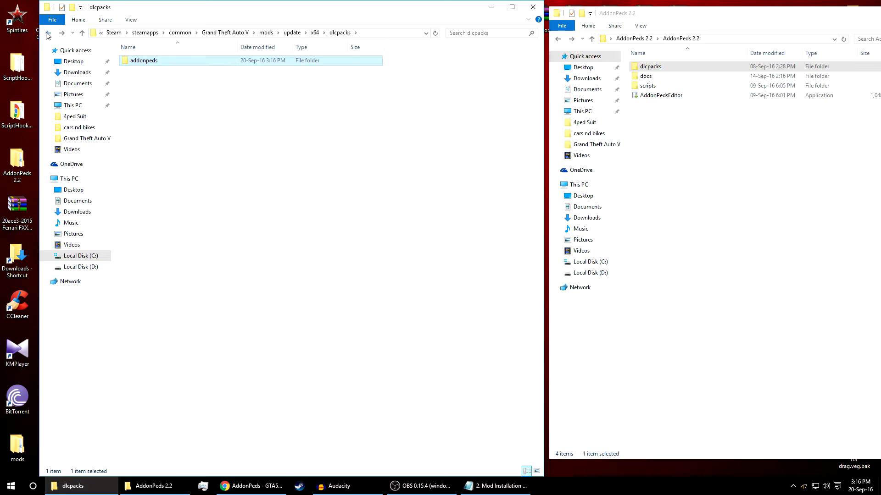
click(48, 35)
click(48, 35)
click(47, 35)
click(48, 35)
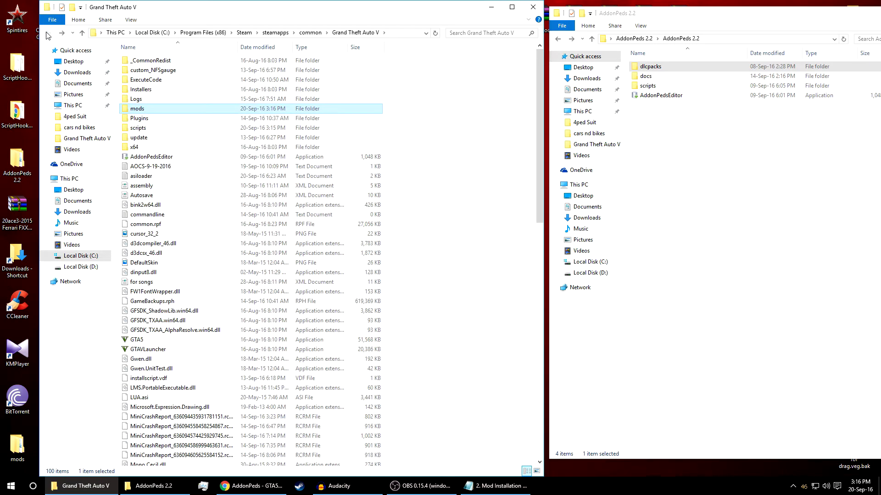
double_click(137, 110)
double_click(153, 63)
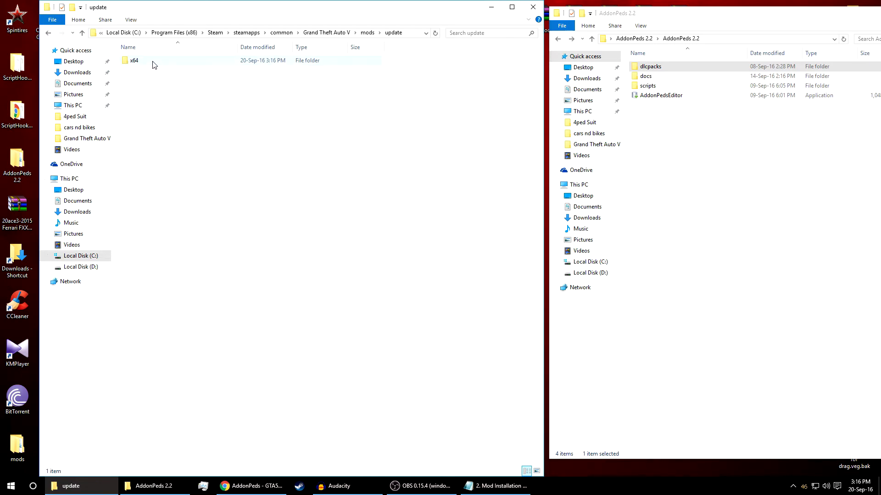
double_click(153, 64)
click(49, 33)
click(48, 33)
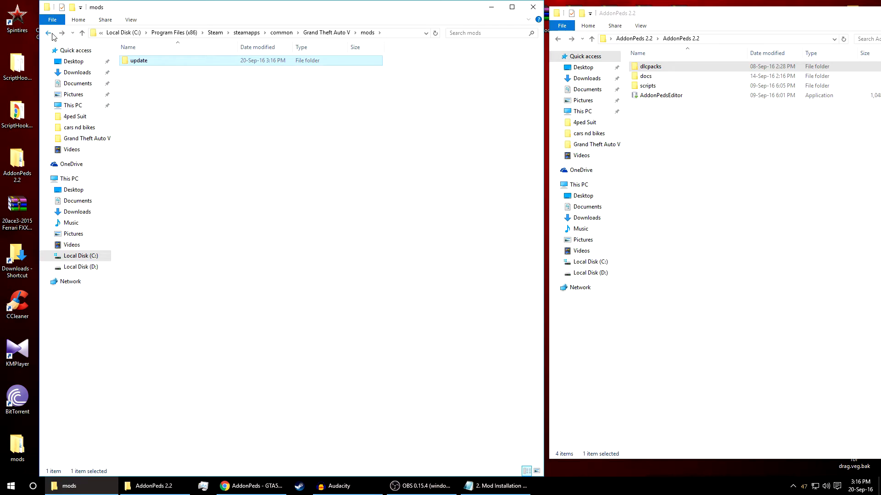
click(49, 33)
drag(649, 19, 465, 20)
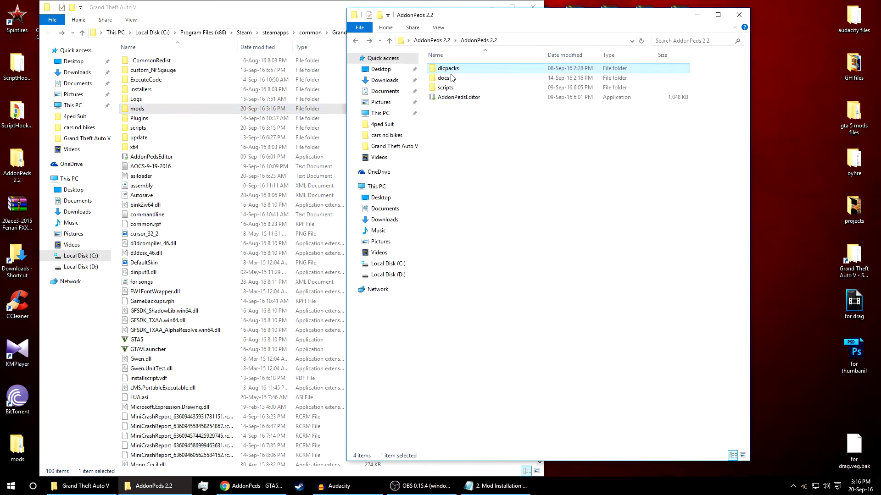
Close the AddonPeds window, bring the Mod Installation notes forward, and minimize the game folder
click(739, 15)
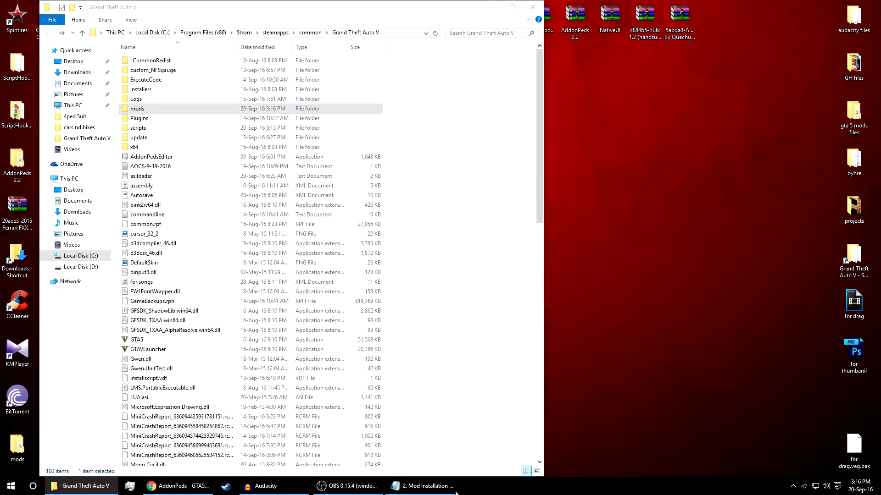
click(441, 487)
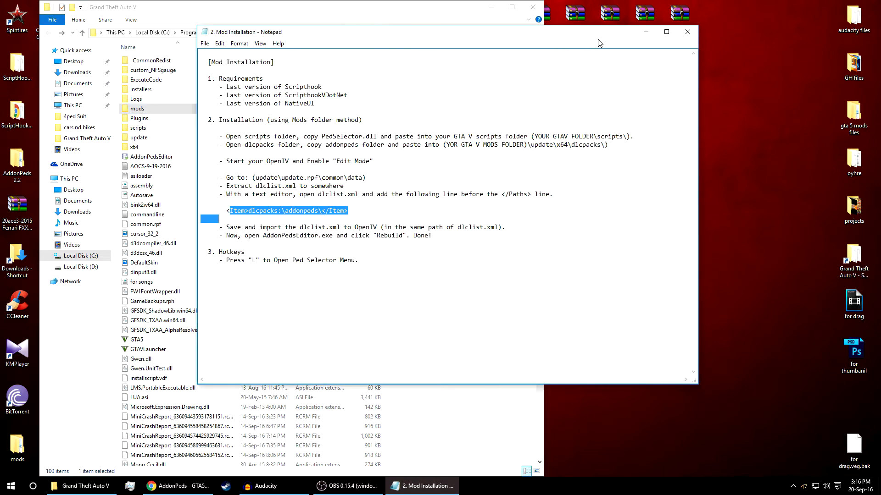
click(491, 7)
drag(507, 36, 656, 55)
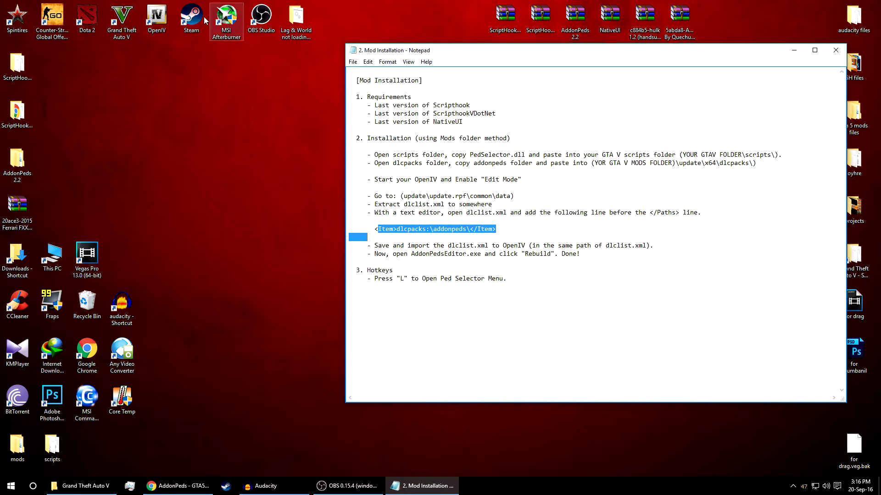
Launch OpenIV for Grand Theft Auto V and stretch the notes window to full height
click(153, 16)
double_click(153, 17)
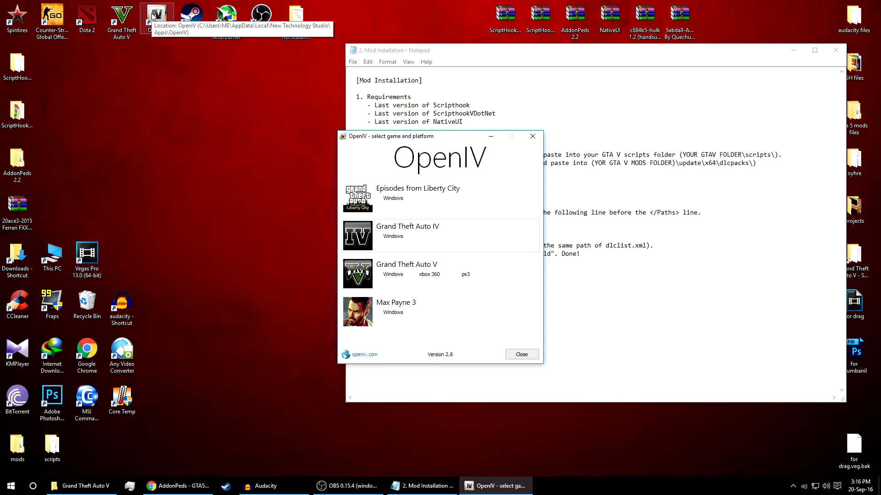
click(406, 276)
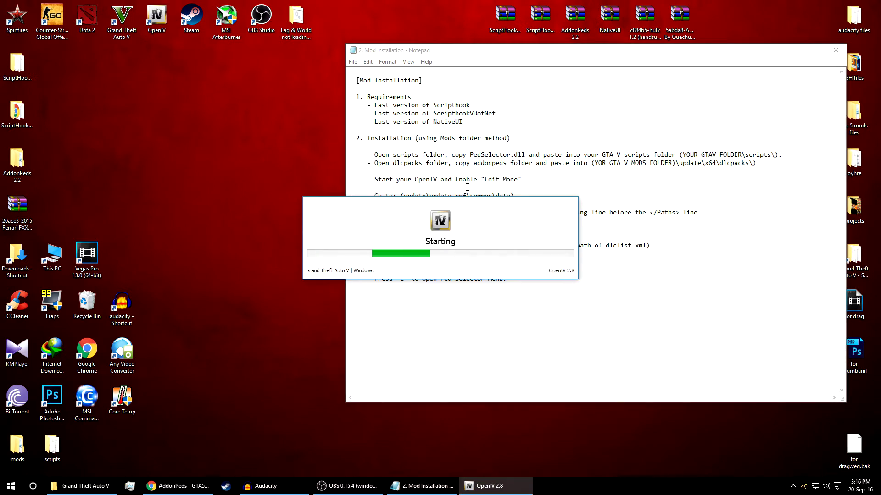
drag(343, 43, 454, 1)
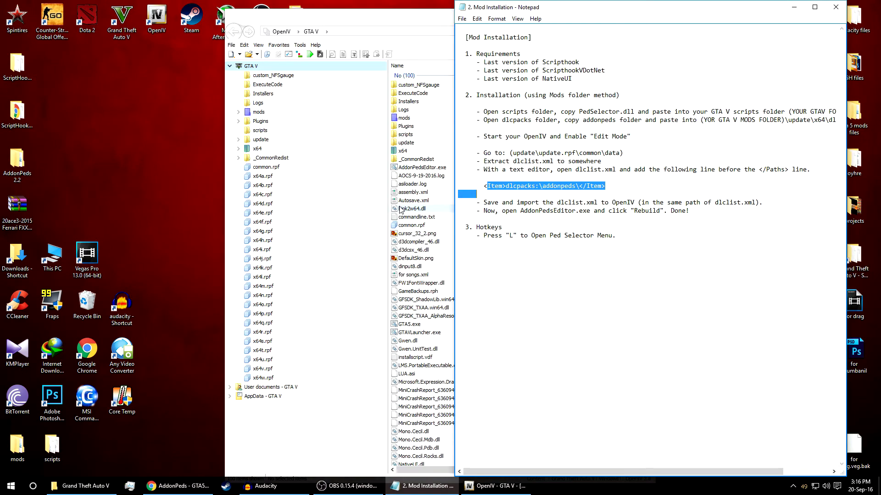
Look in the mods folder, then open the game's update folder in OpenIV
drag(365, 21, 151, 14)
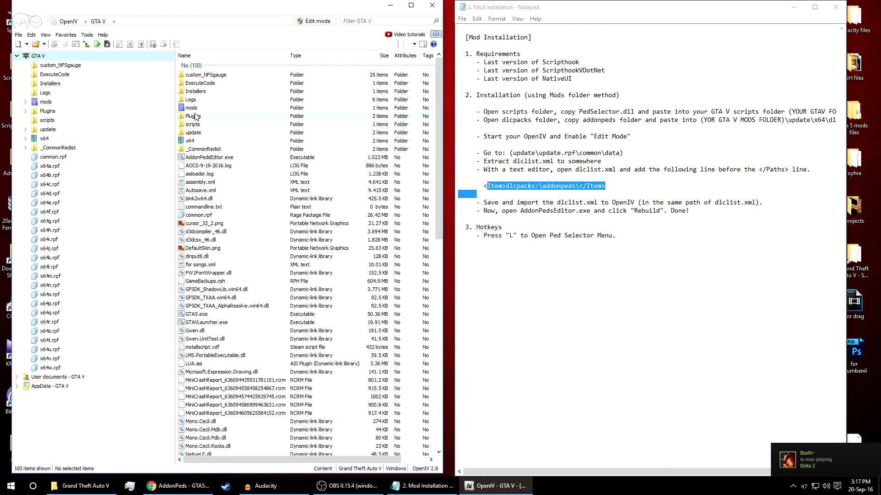
click(194, 110)
double_click(194, 110)
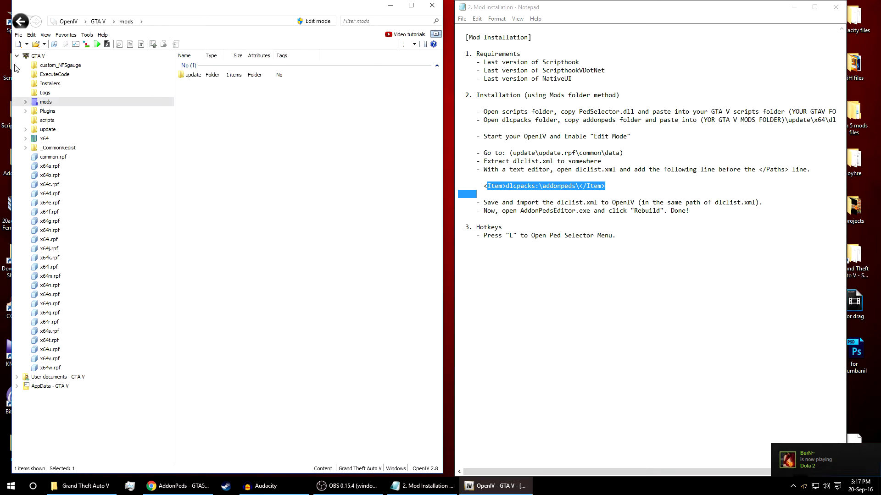
click(21, 22)
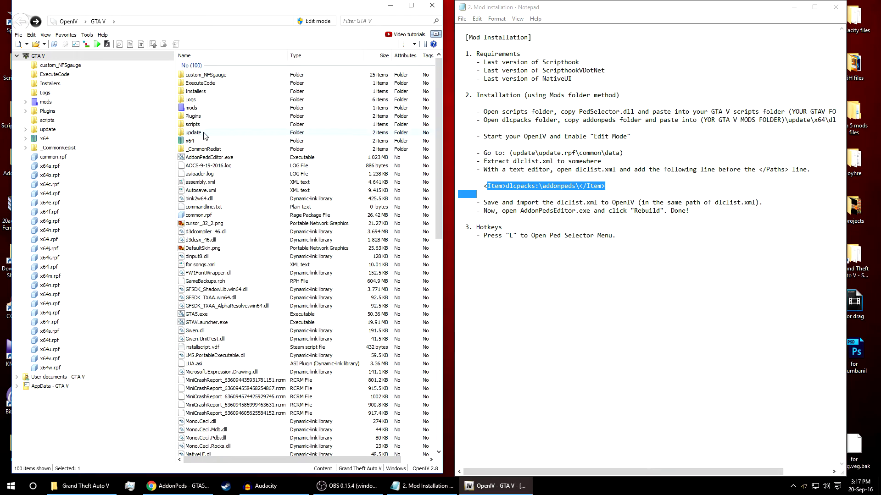
double_click(194, 132)
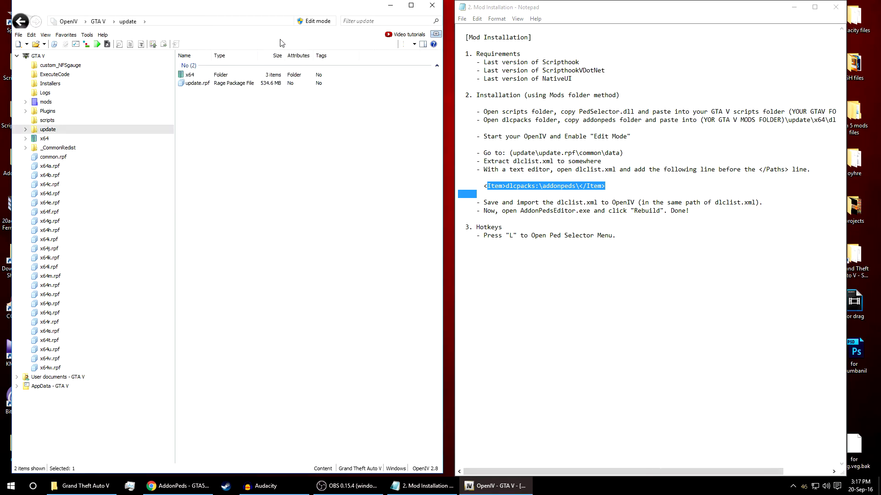
Turn on Edit mode and copy update.rpf into the mods folder
click(314, 21)
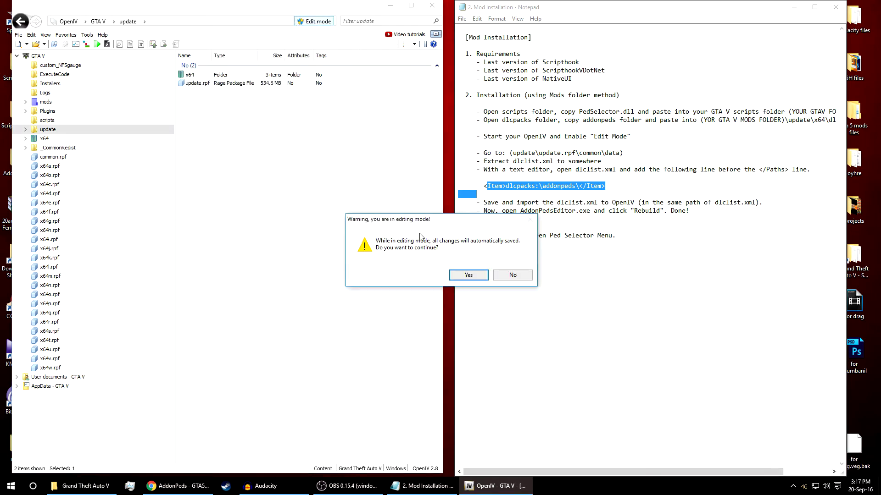
click(465, 275)
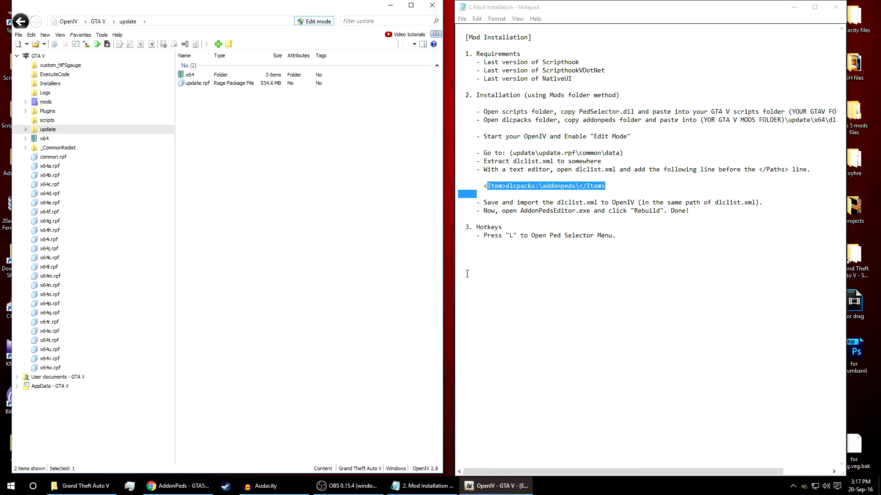
double_click(217, 86)
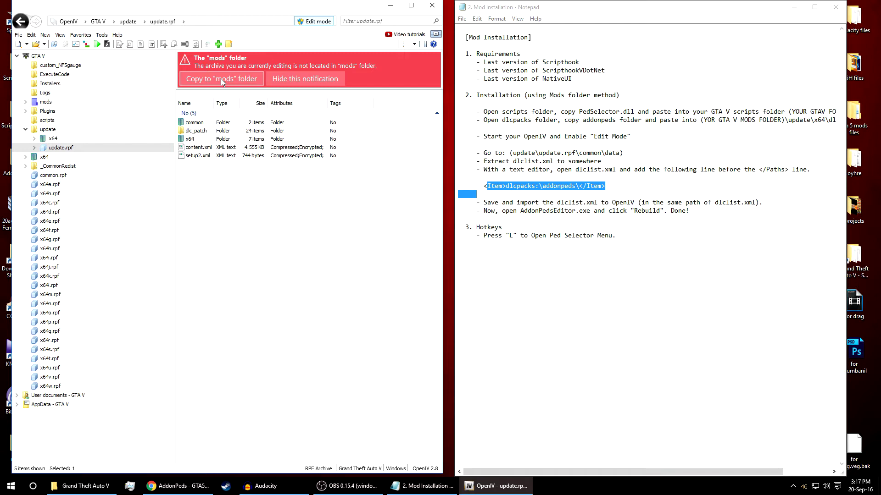
click(221, 78)
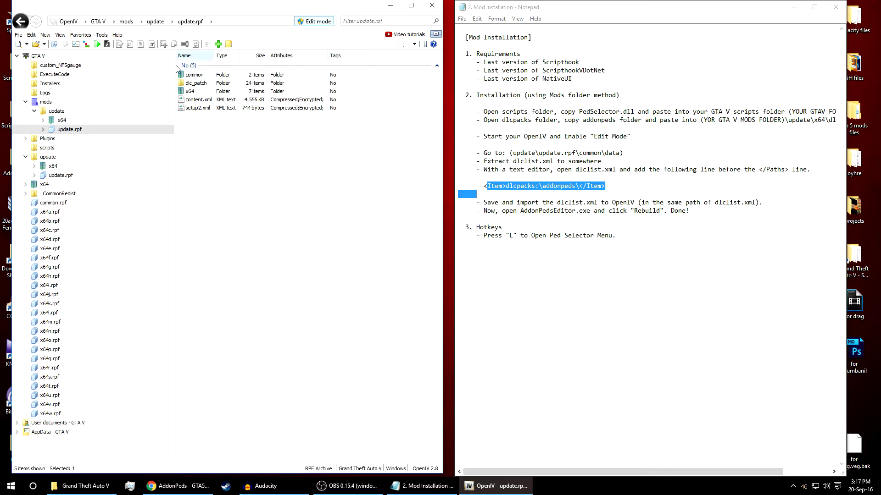
Open common\data in the mods copy of update.rpf and select dlclist.xml
double_click(195, 75)
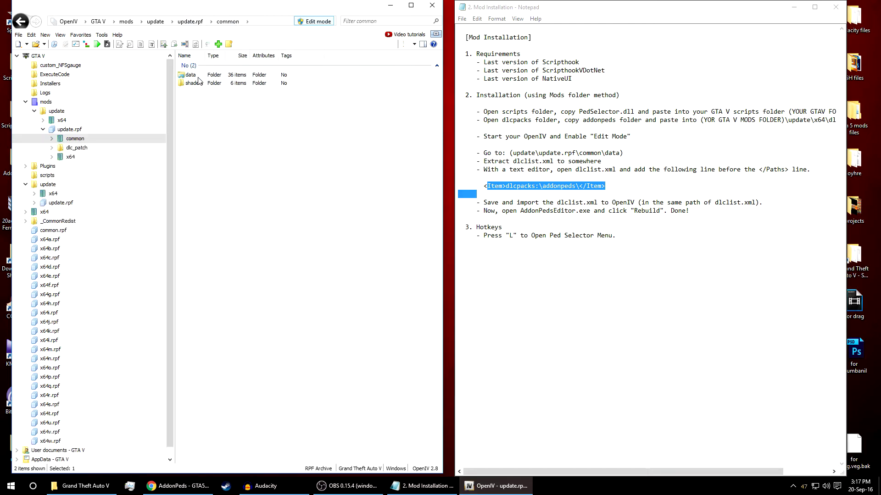
double_click(190, 75)
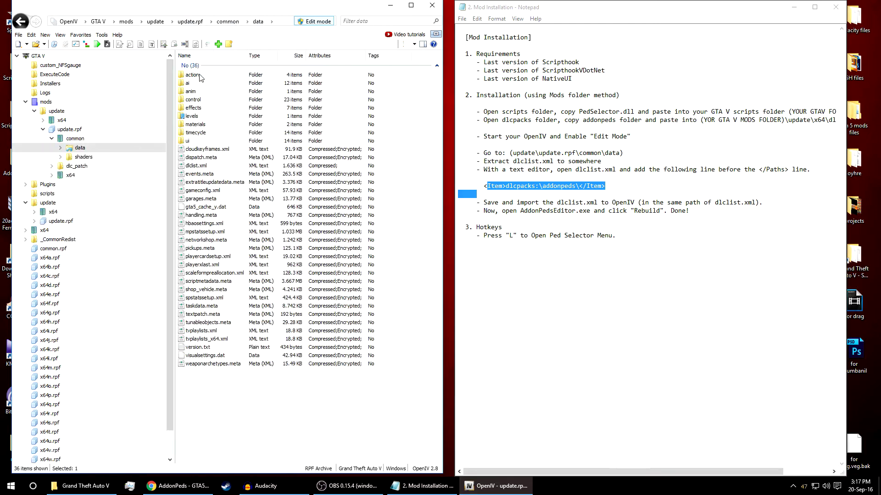
click(205, 166)
Copy dlclist.xml out to the desktop and open it in Notepad
drag(262, 15, 454, 36)
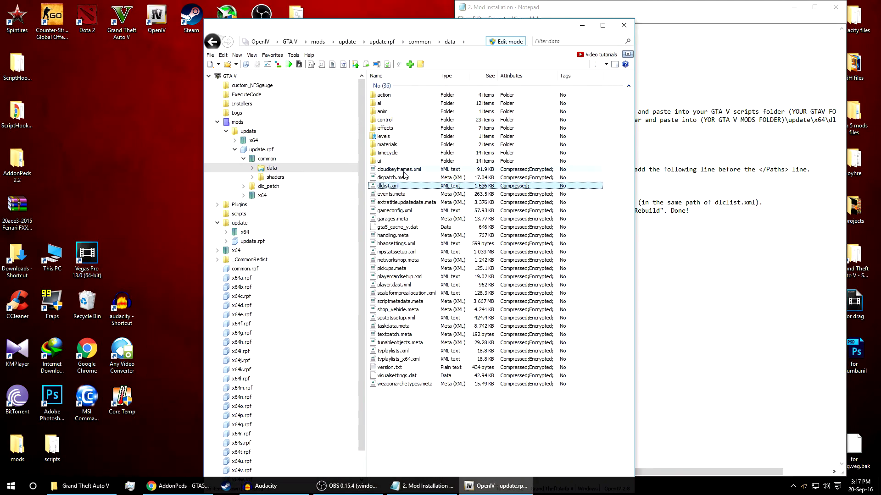
drag(374, 186, 181, 169)
drag(134, 141, 135, 141)
right_click(154, 155)
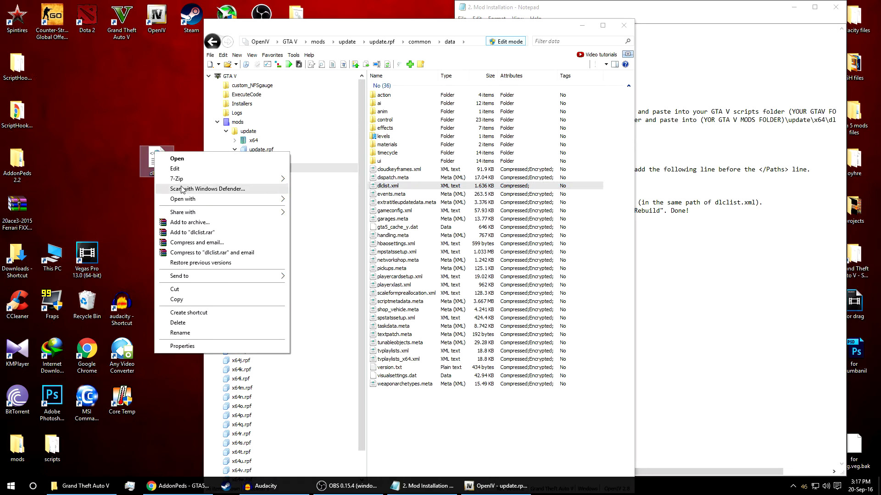
mouse_move(244, 200)
click(314, 221)
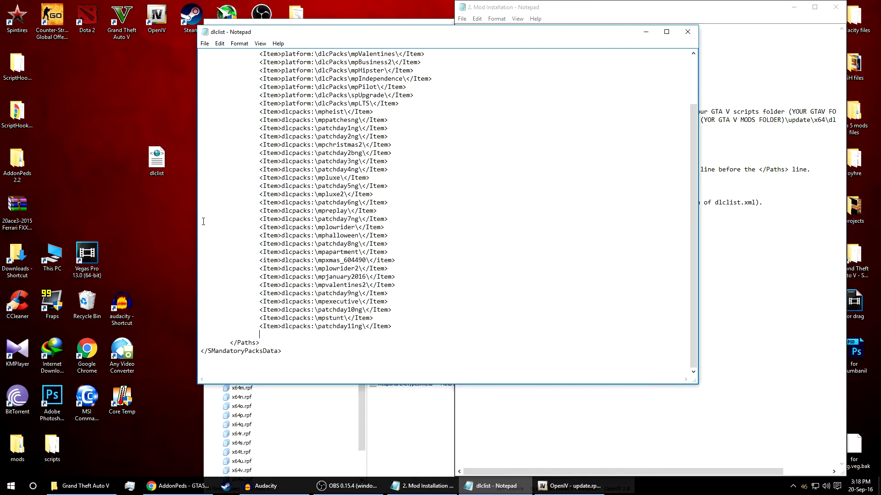
Copy the addonpeds line from the installation notes
drag(378, 37, 267, 29)
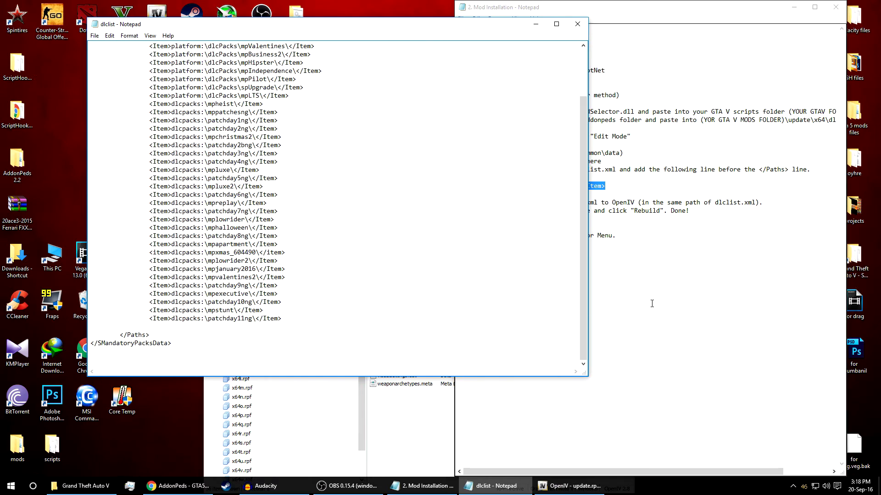
click(616, 235)
drag(484, 186, 608, 186)
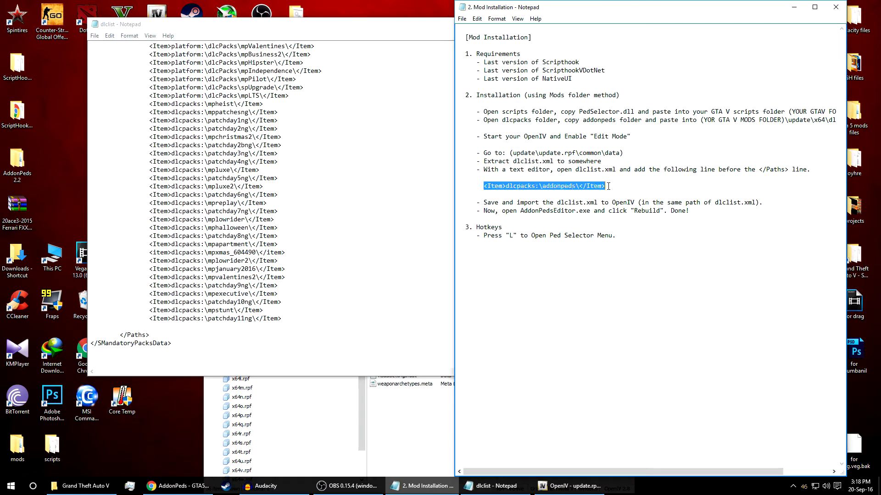
right_click(567, 186)
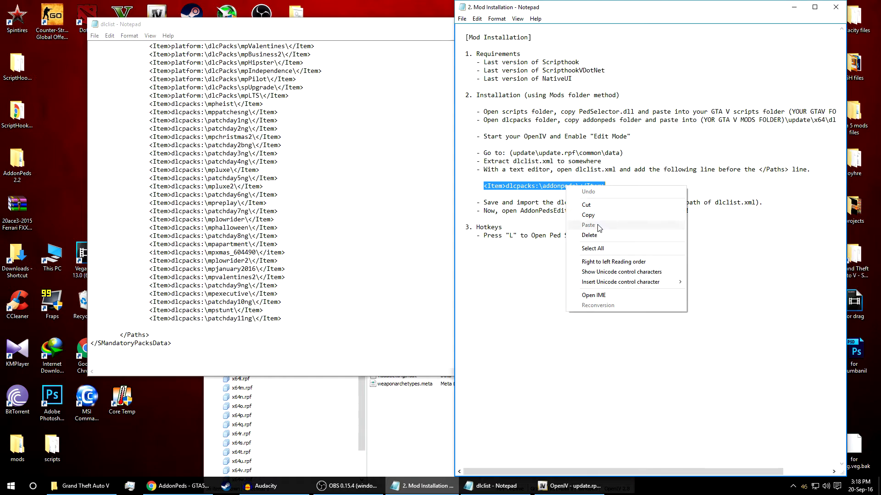
click(585, 215)
Paste <Item>dlcpacks:\addonpeds\</Item> before </Paths> and save dlclist.xml
click(150, 328)
right_click(151, 329)
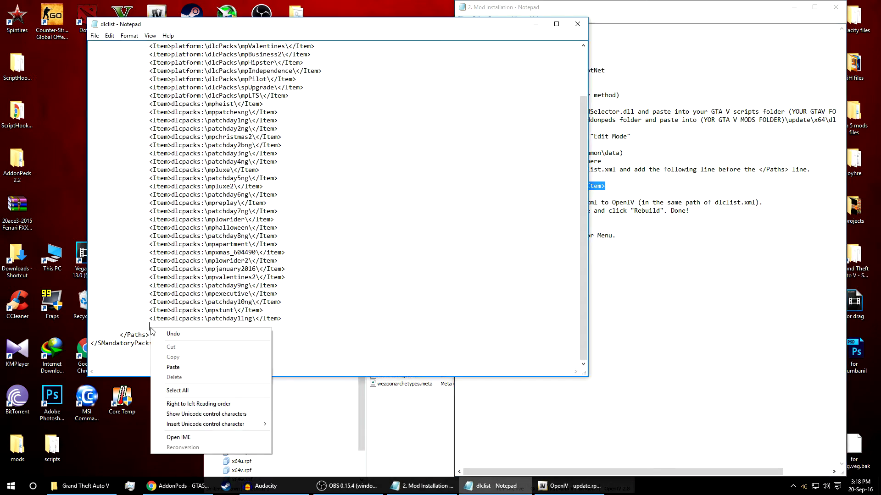
click(181, 368)
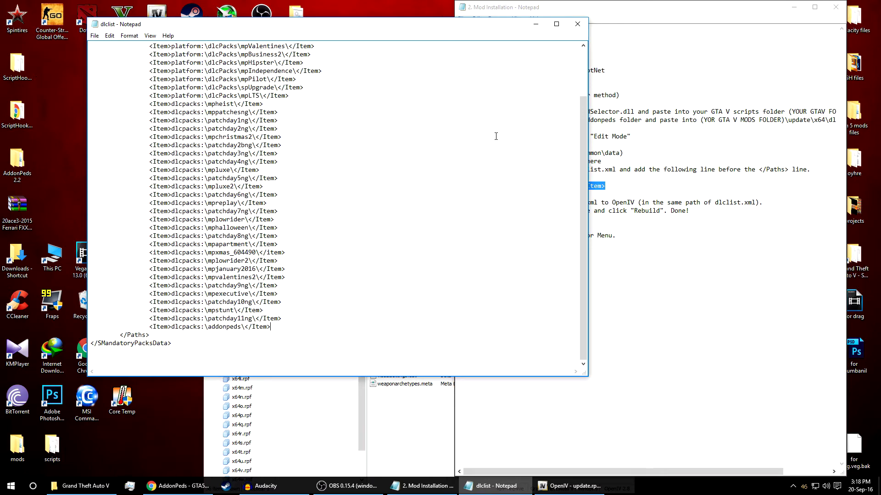
click(577, 24)
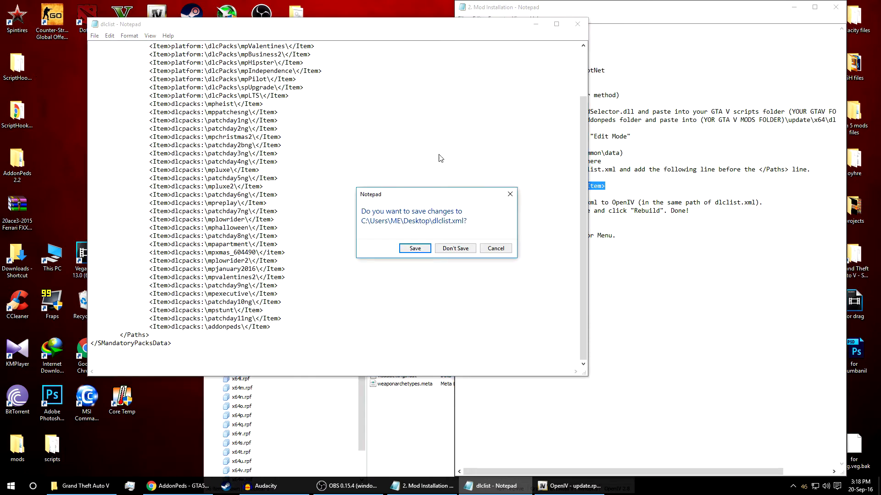
click(410, 250)
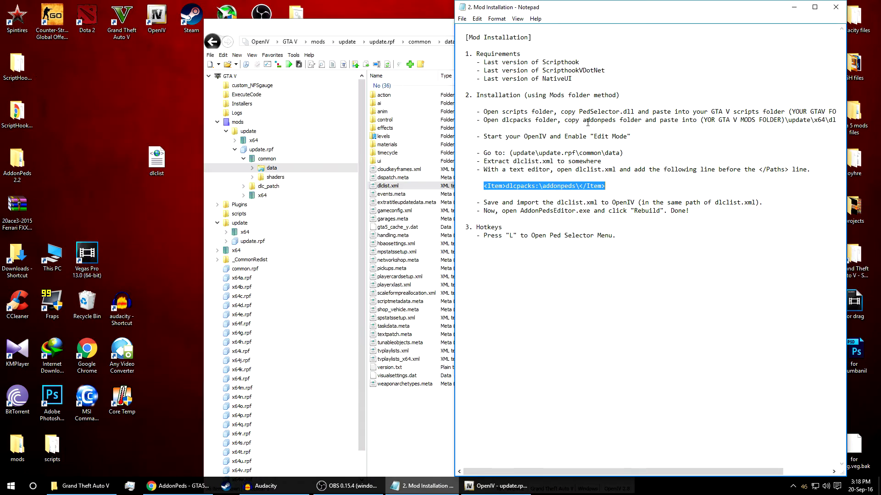
Replace common\data's dlclist.xml with the edited desktop copy and verify its addonpeds entry
click(836, 9)
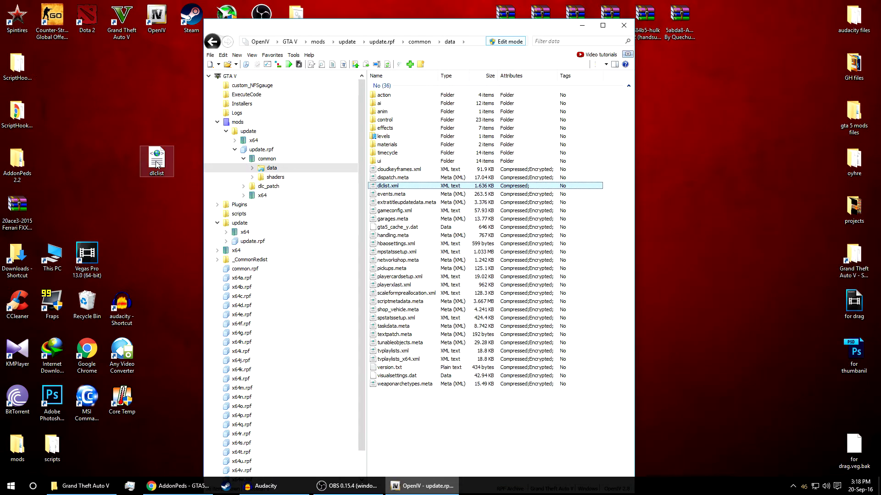
drag(157, 164, 605, 209)
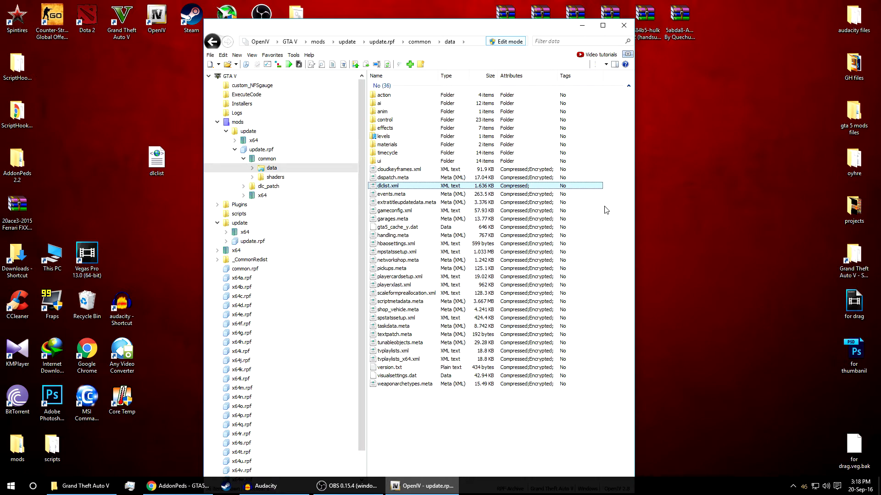
double_click(420, 186)
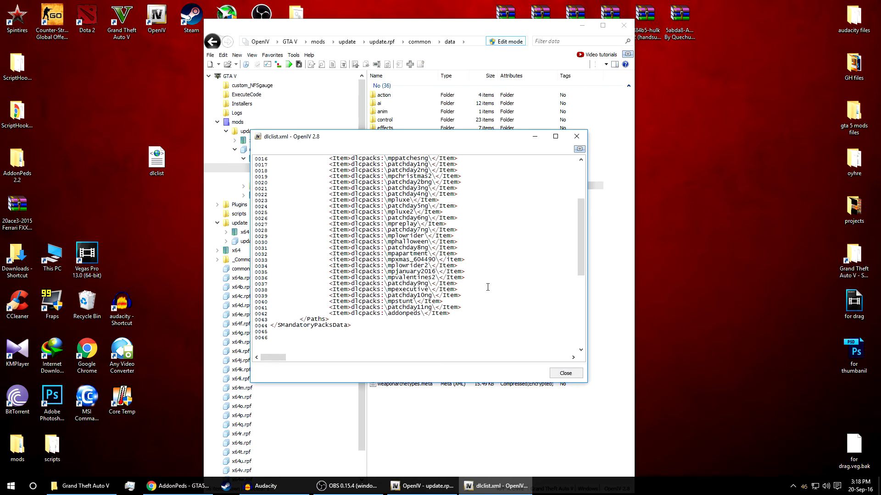
click(576, 137)
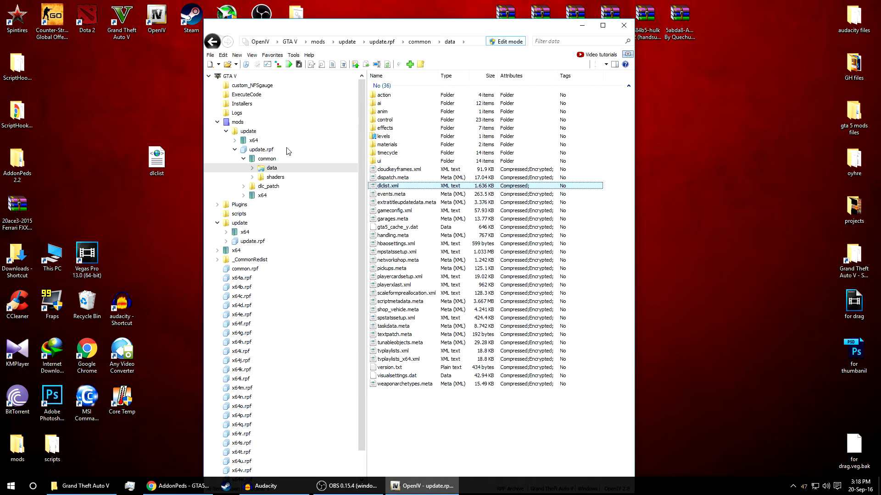
click(216, 122)
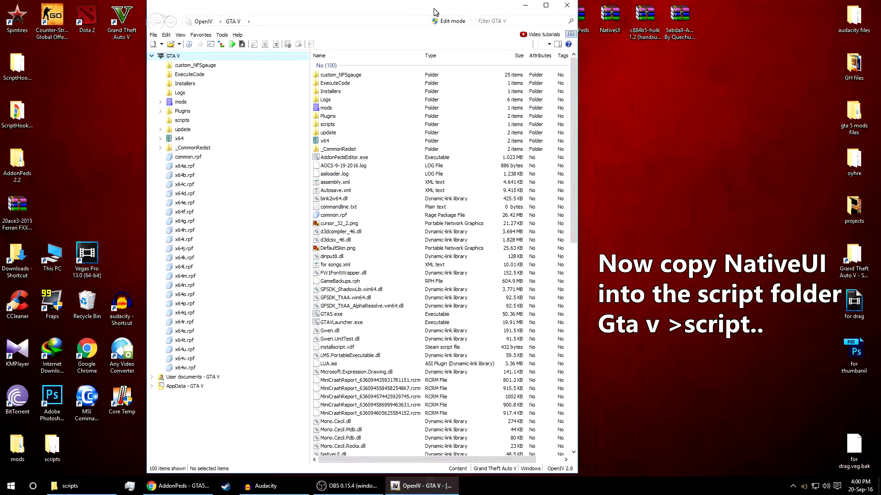
Extract the NativeUI archive to a NativeUI folder and copy NativeUI.dll
right_click(609, 21)
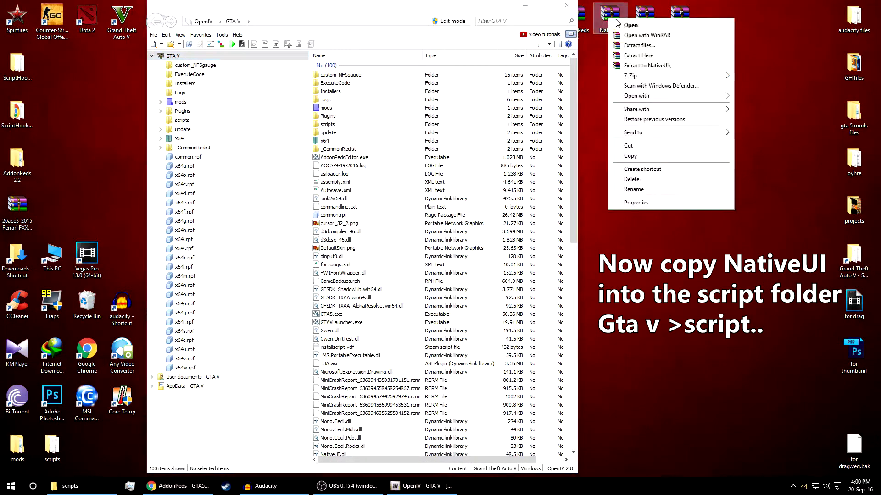
click(666, 67)
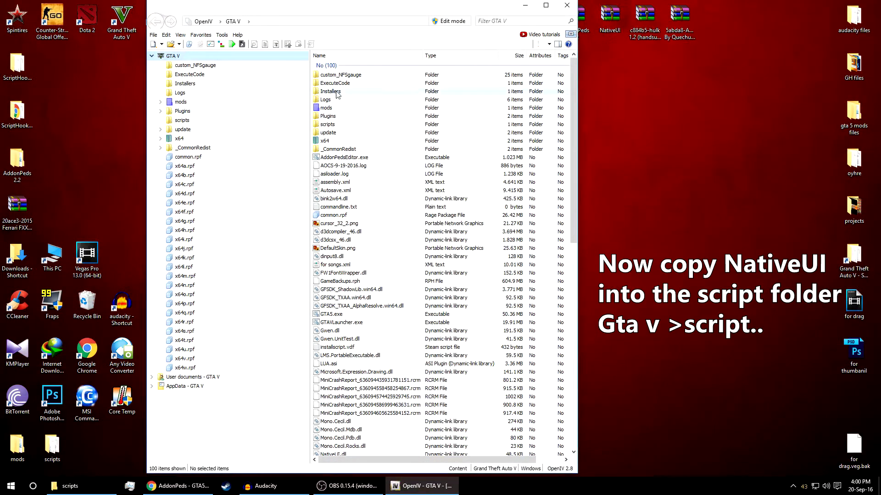
double_click(52, 64)
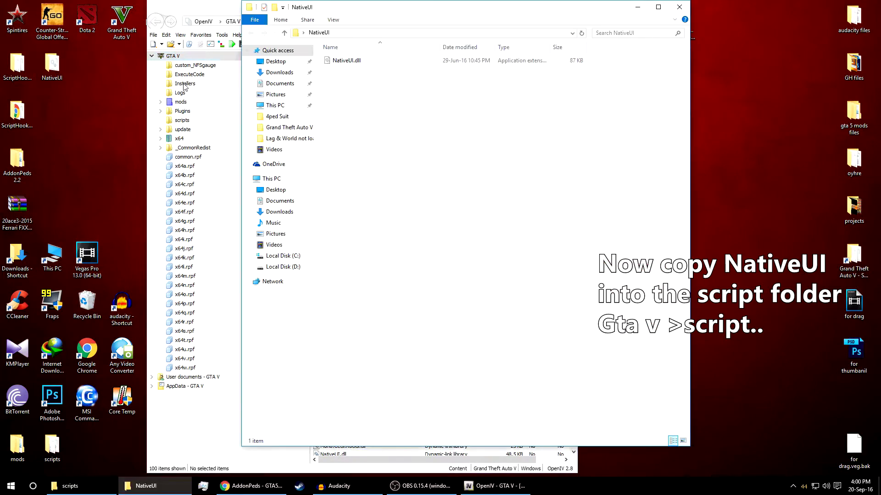
right_click(346, 61)
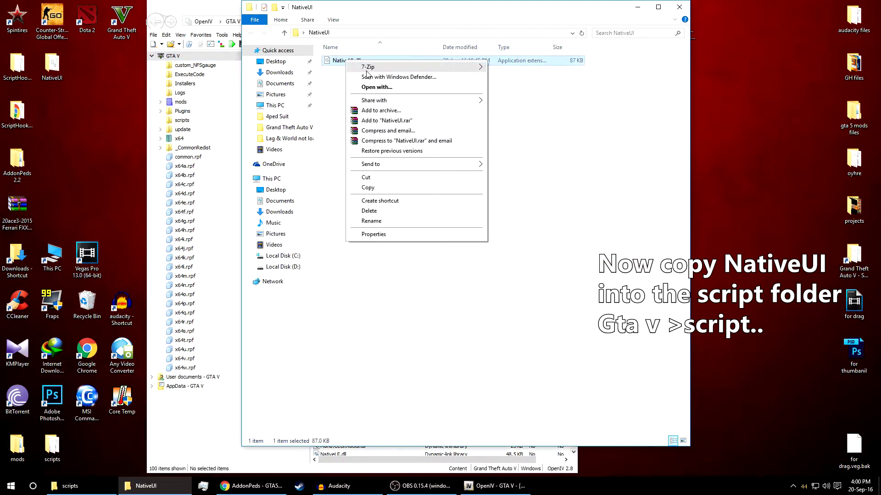
click(385, 189)
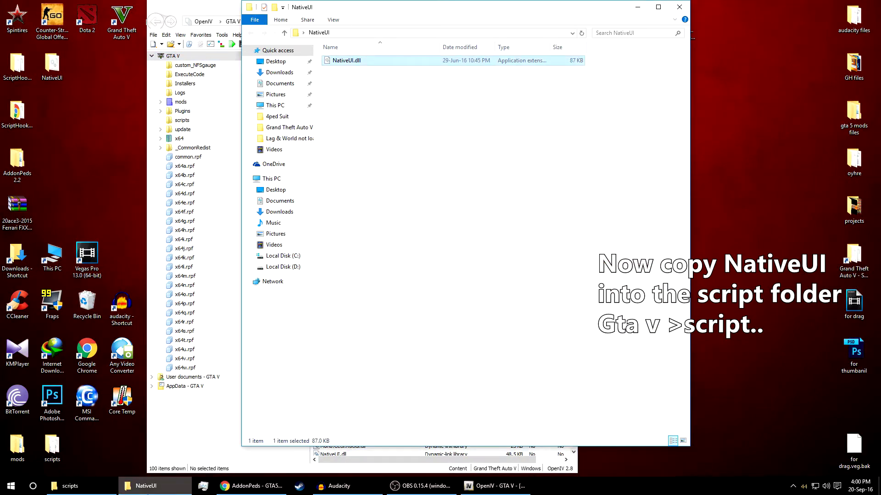
Paste NativeUI.dll into the Grand Theft Auto V scripts folder, then close the window
click(69, 486)
key(alt+Up)
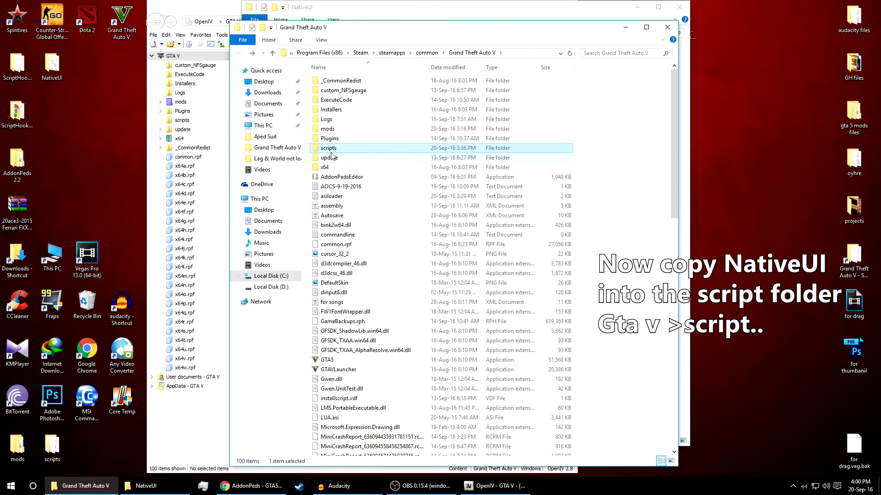
double_click(329, 150)
right_click(345, 142)
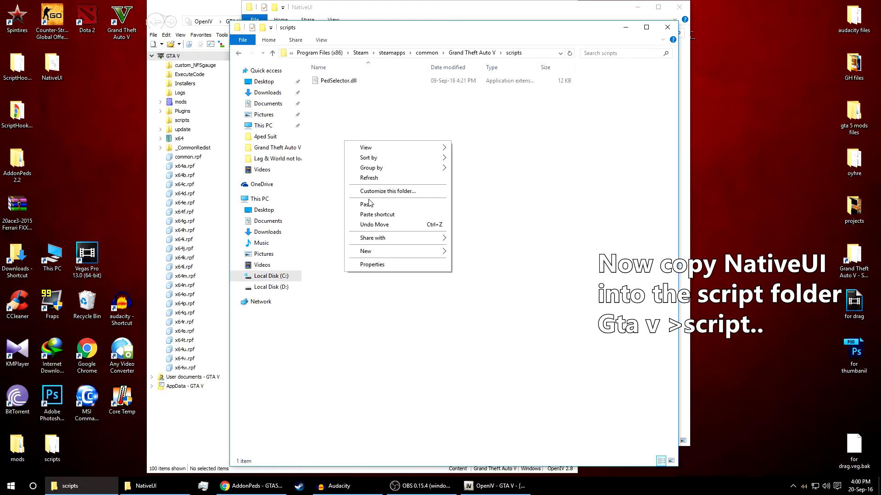
click(367, 205)
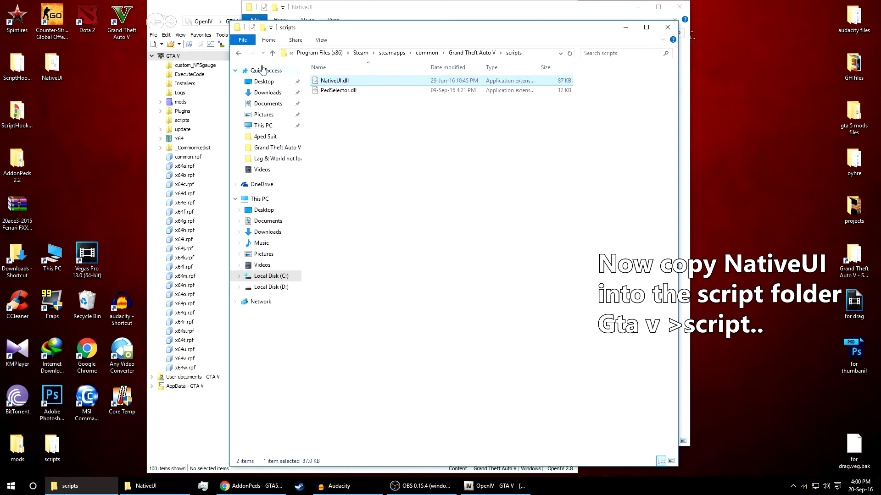
click(239, 55)
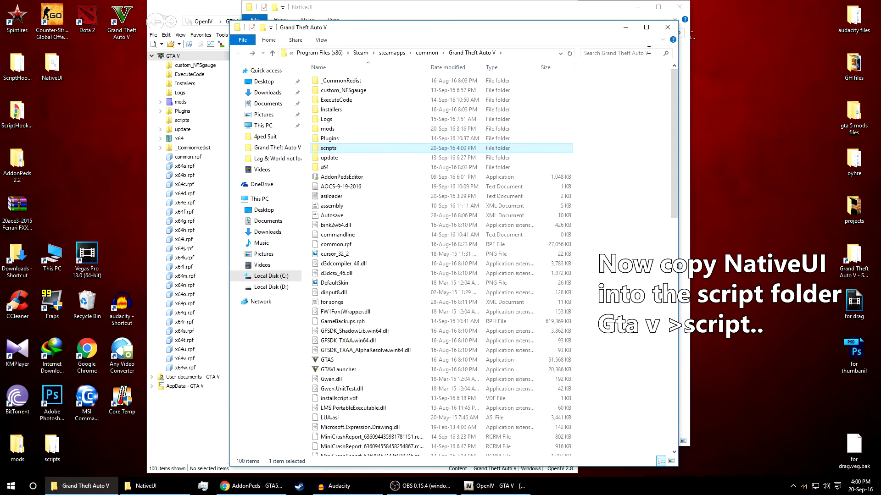
click(667, 27)
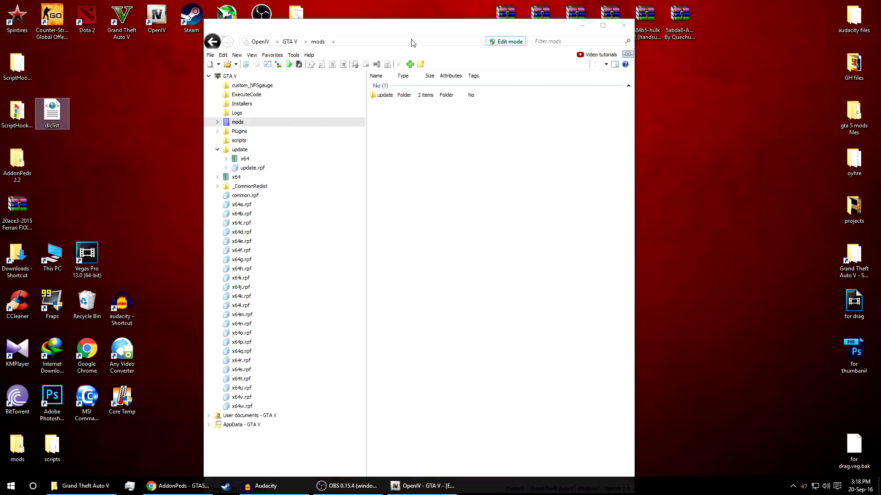
Open the hulk 1.2 archive in WinRAR beside OpenIV
drag(412, 40, 287, 27)
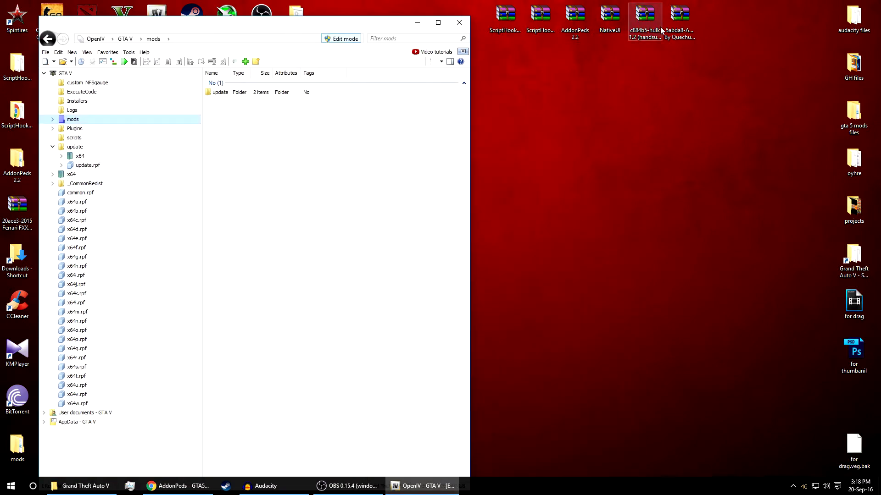
click(681, 18)
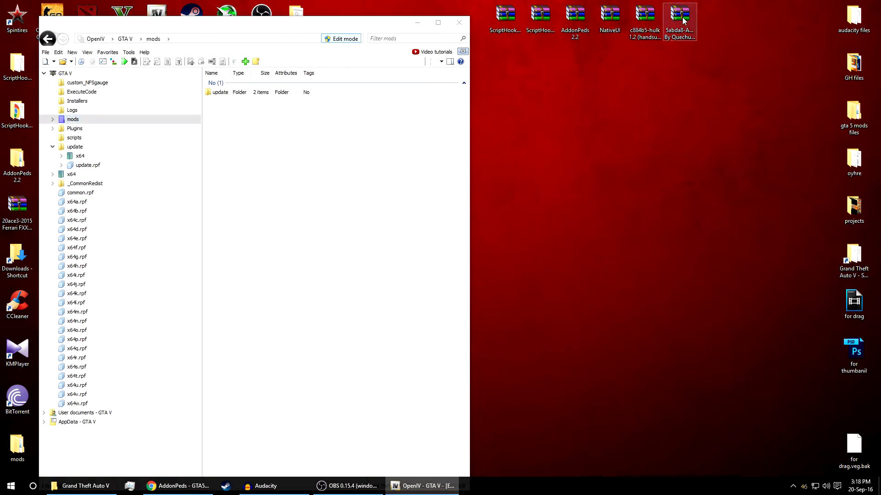
double_click(644, 16)
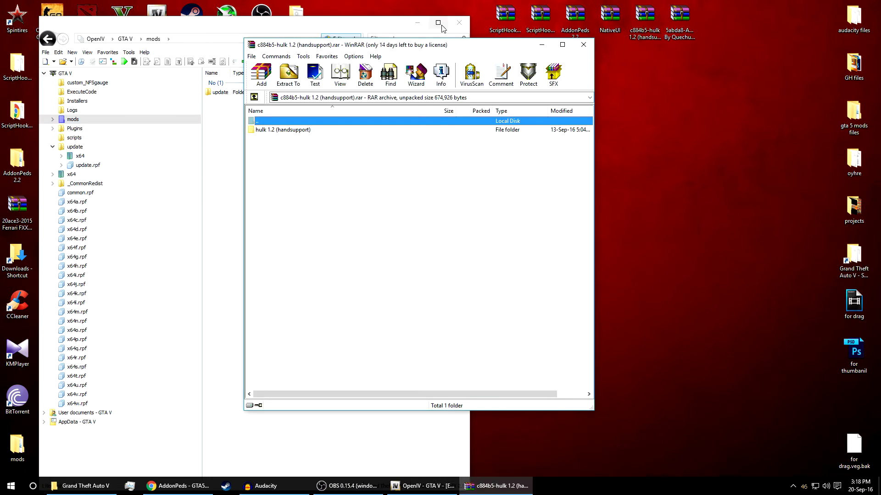
drag(410, 48, 677, 53)
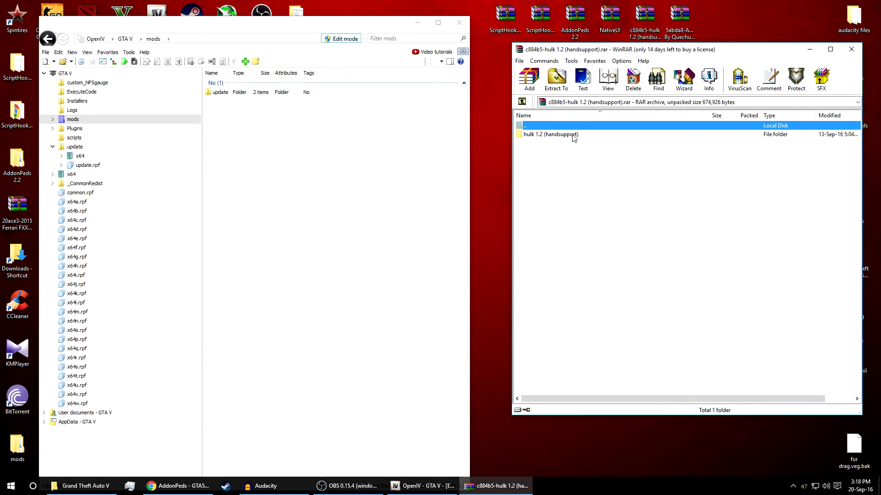
Browse mods\update\x64\dlcpacks\addonpeds\dlc.rpf and open peds.rpf
double_click(85, 121)
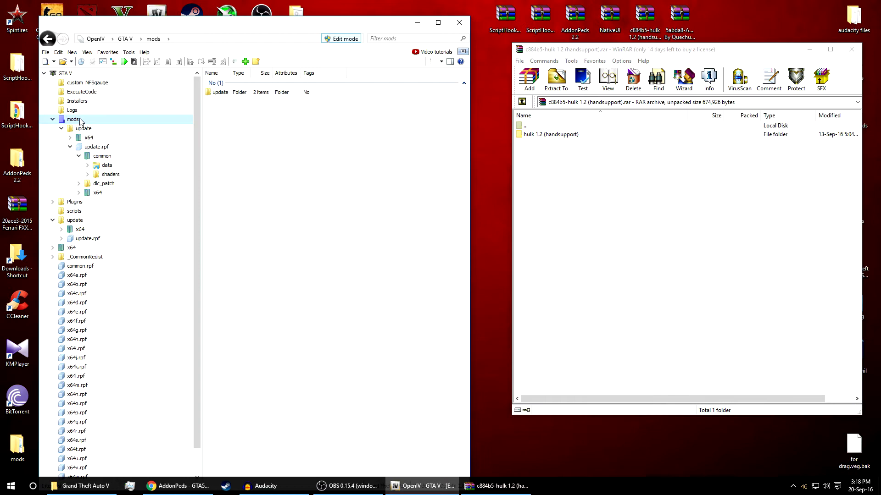
double_click(236, 93)
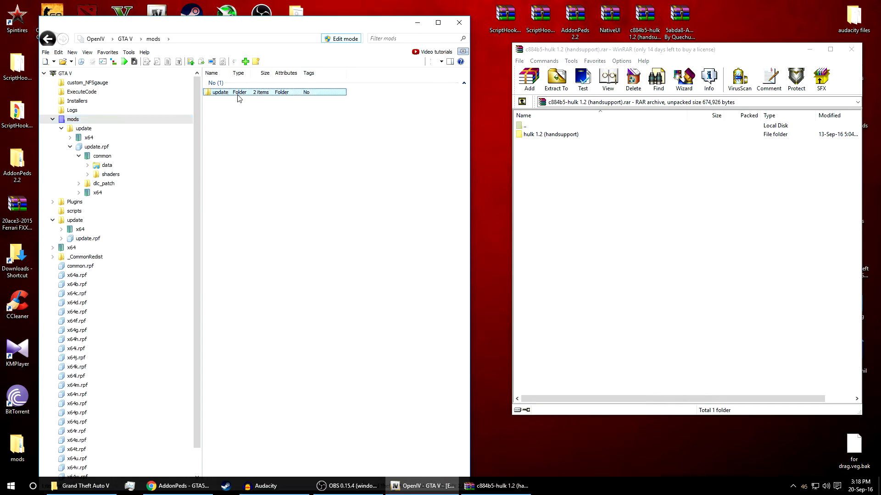
double_click(232, 93)
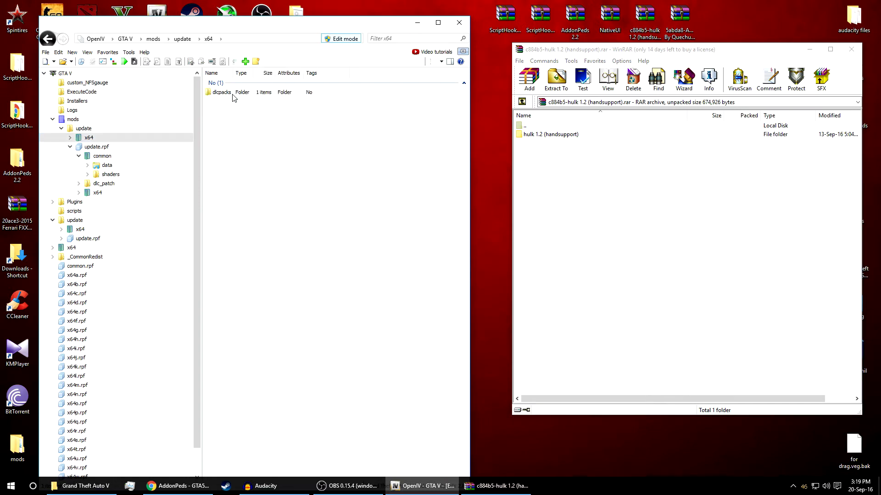
double_click(232, 94)
click(233, 94)
double_click(224, 92)
double_click(225, 92)
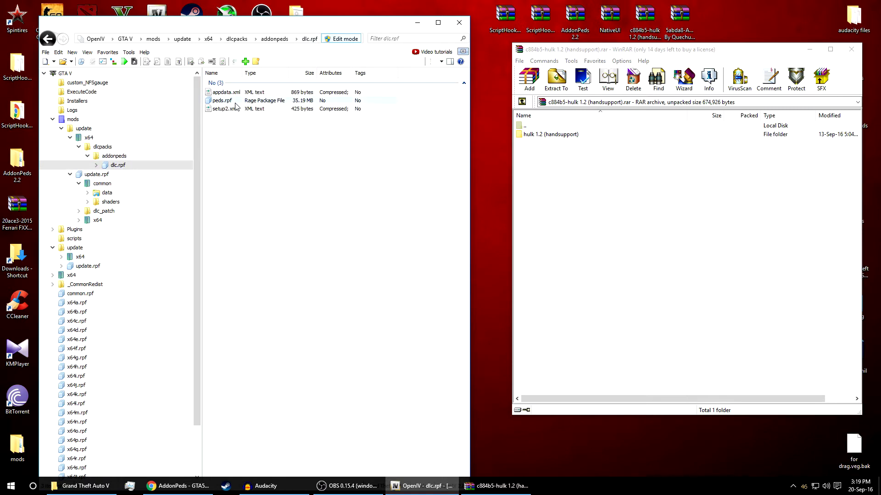
double_click(233, 102)
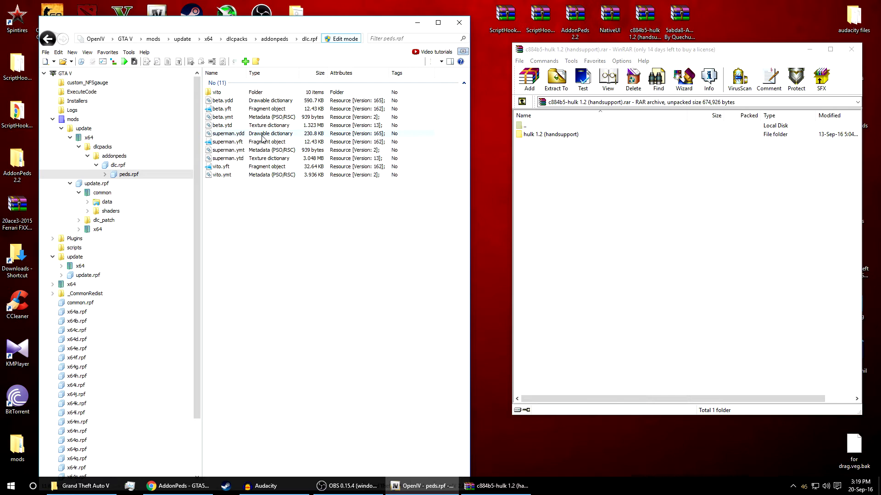
Copy the four hulk files from the hulk 1.2 archive into peds.rpf
double_click(553, 135)
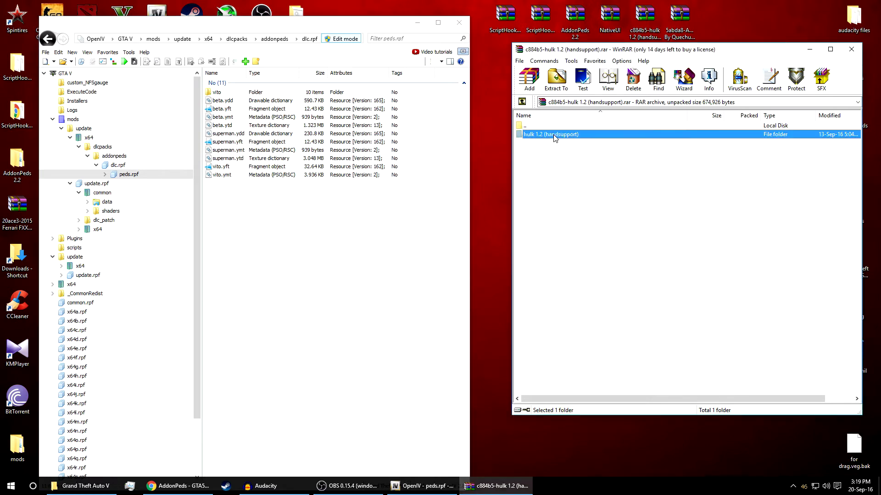
drag(538, 200, 540, 149)
drag(406, 212, 274, 252)
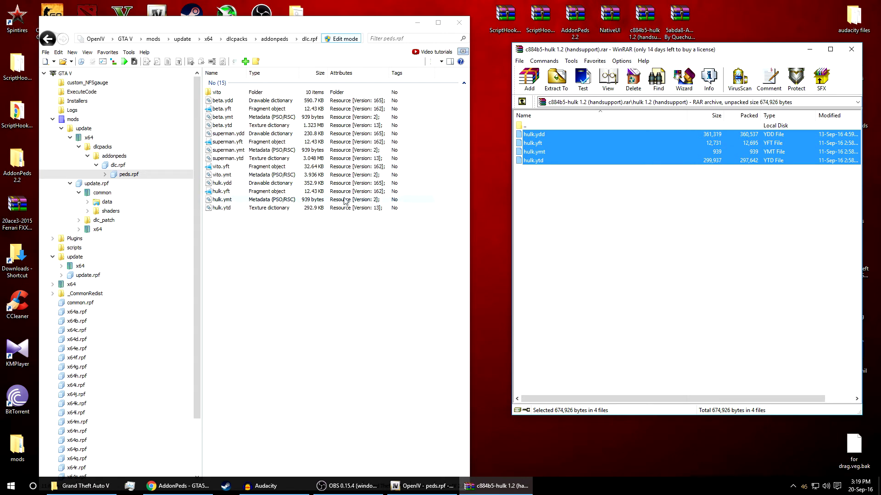
click(851, 49)
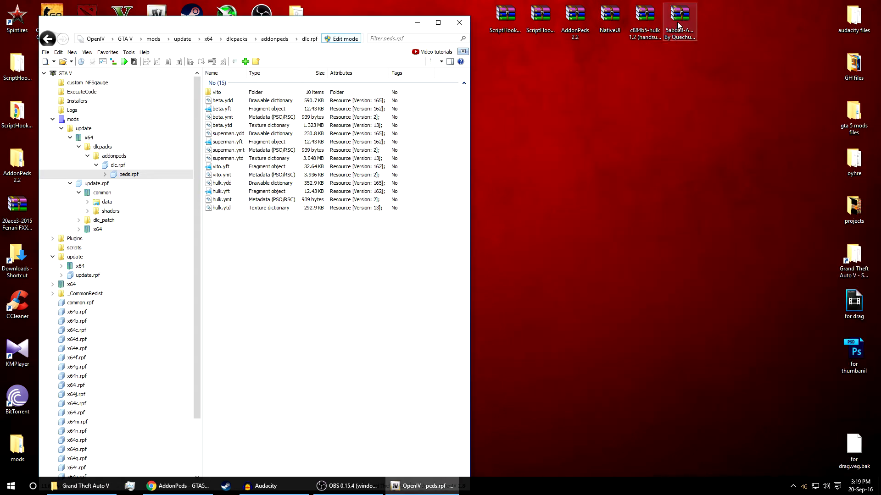
Copy the antman model files from the ANTMAN archive into peds.rpf
double_click(680, 18)
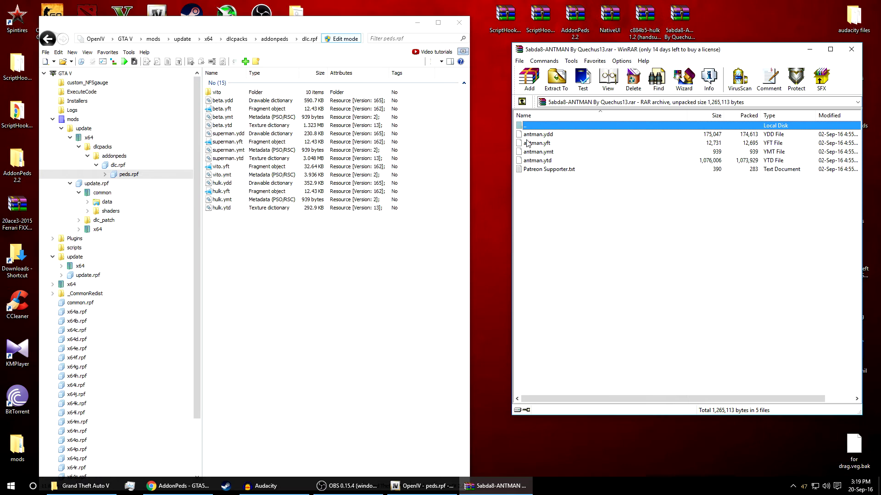
drag(528, 135, 291, 293)
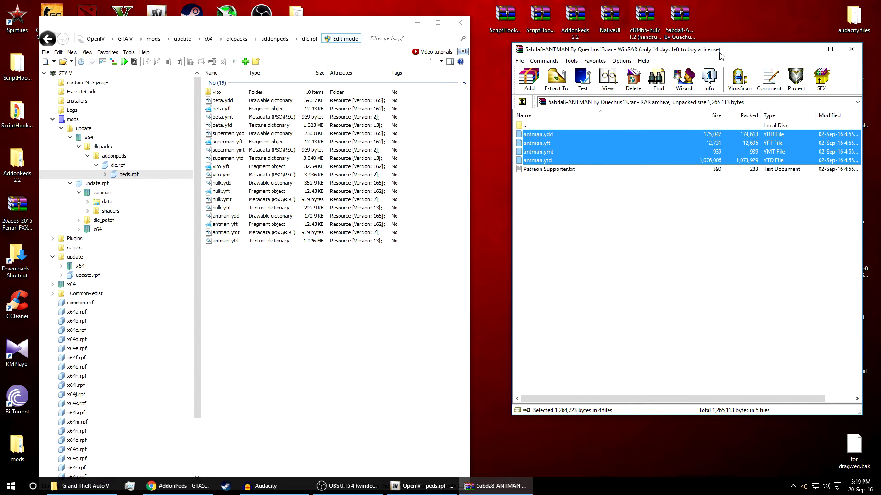
drag(719, 52, 567, 60)
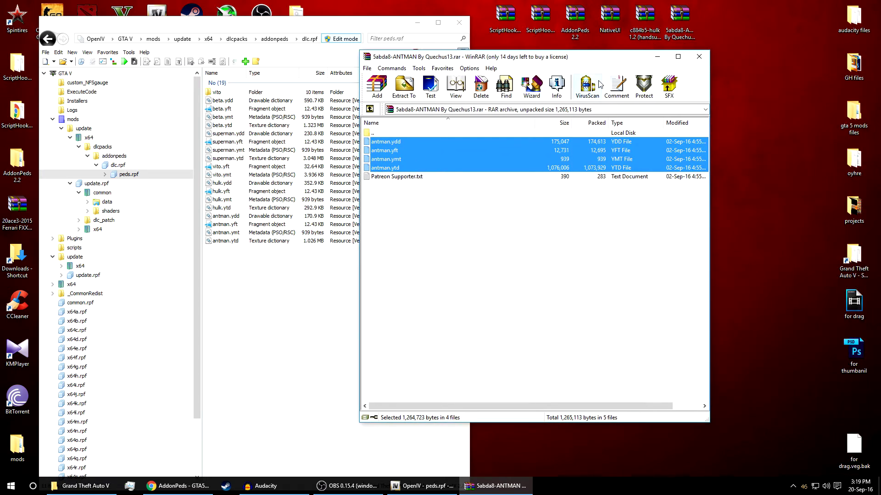
Close WinRAR and run AddonPedsEditor from the Grand Theft Auto V folder as administrator
click(699, 57)
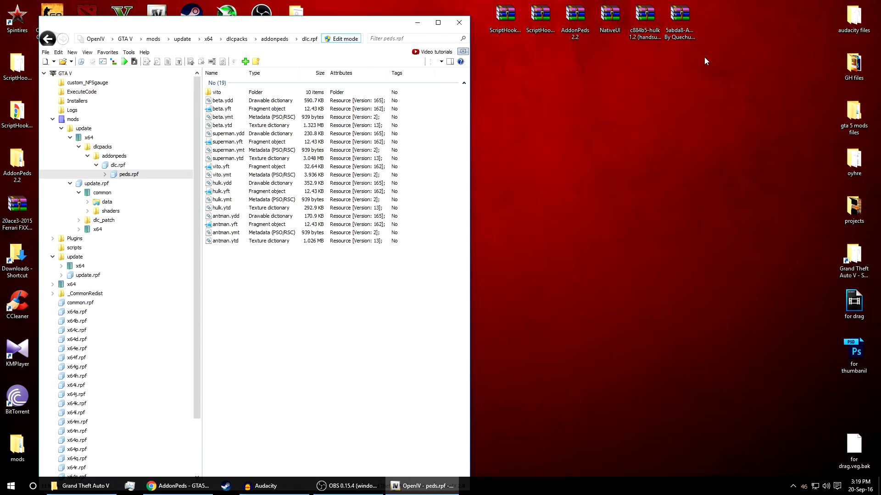
click(100, 486)
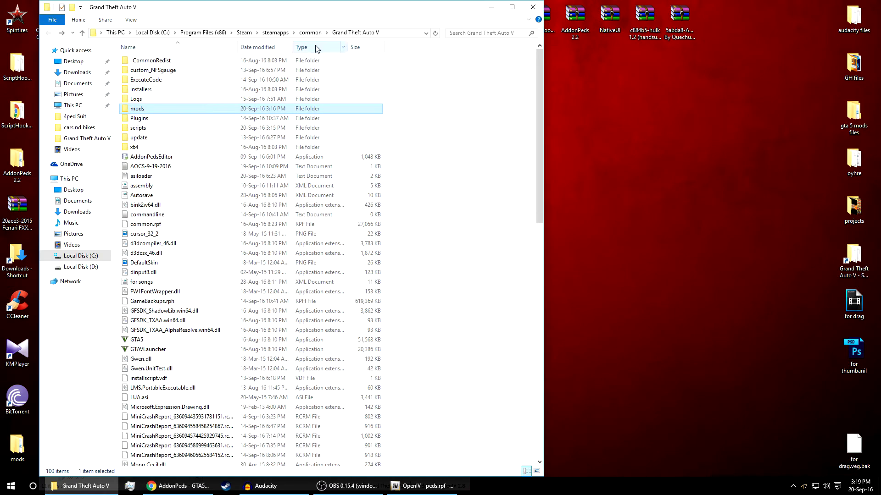
drag(270, 8, 531, 25)
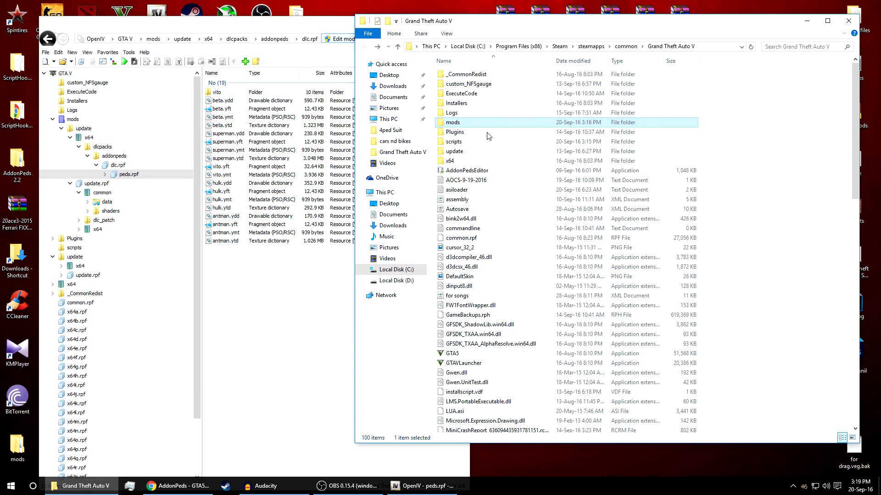
right_click(471, 173)
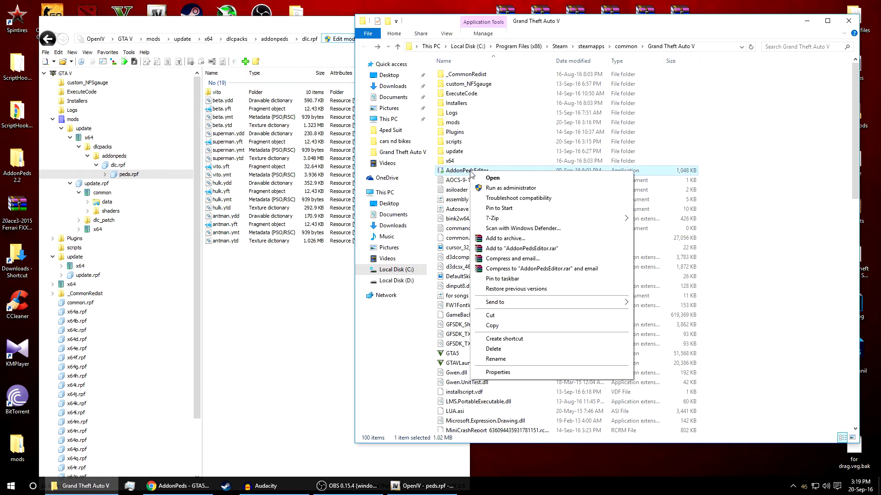
click(500, 189)
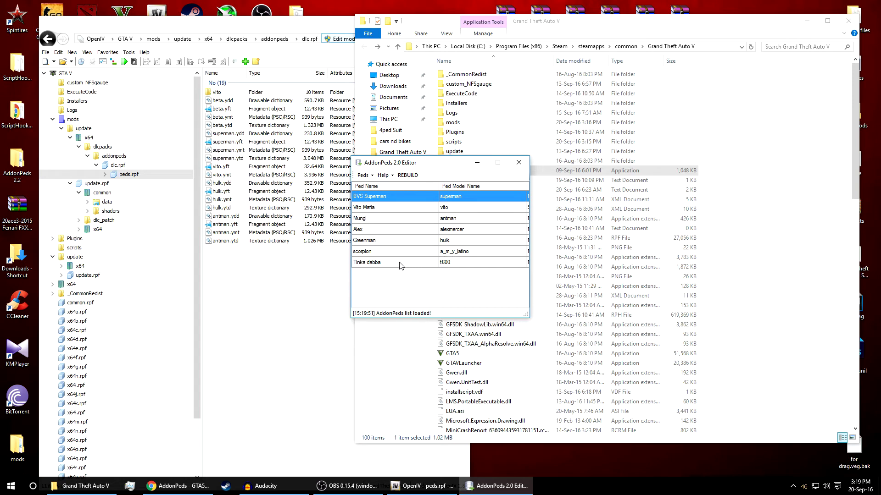
Add a Normal ped named HULK with model name hulk
drag(397, 163, 428, 160)
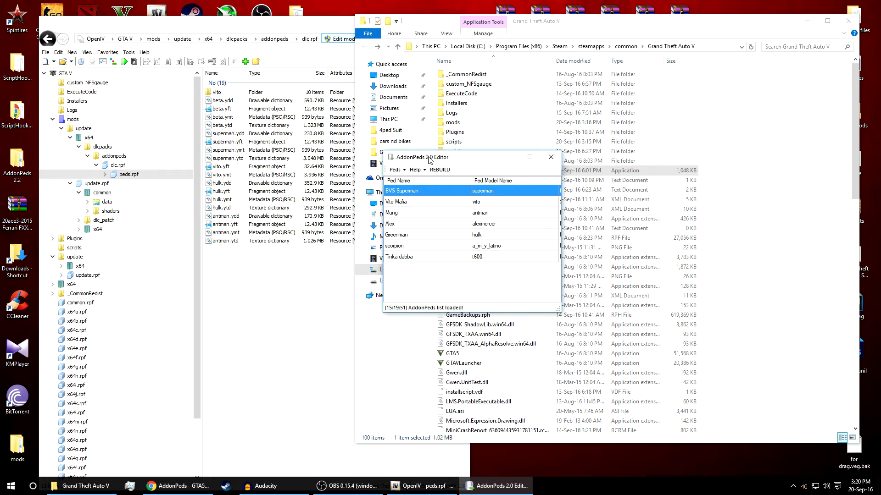
click(395, 169)
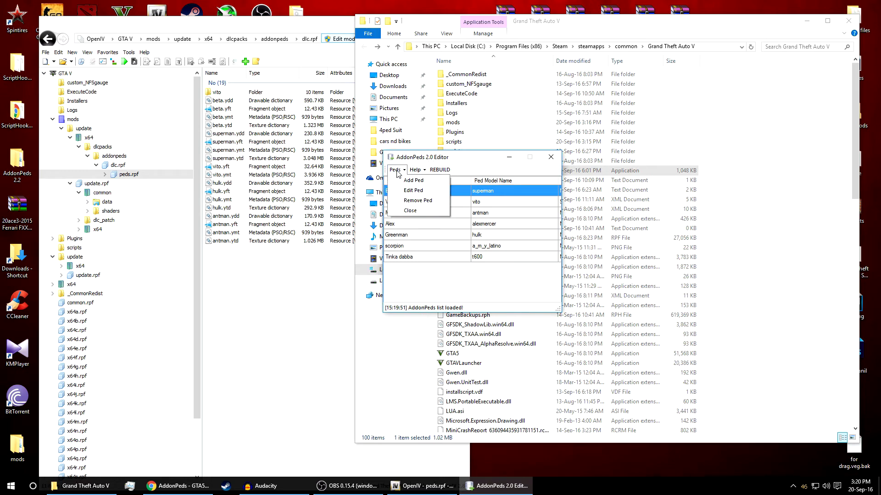
click(397, 171)
click(395, 169)
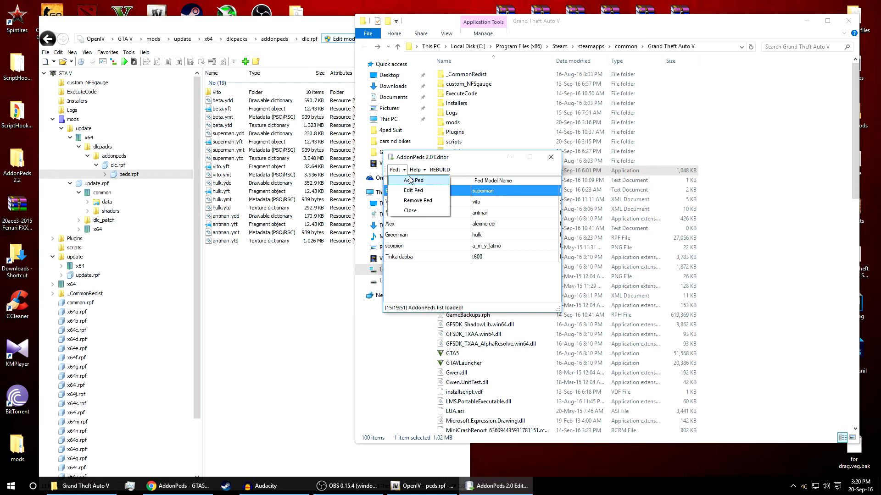
click(412, 180)
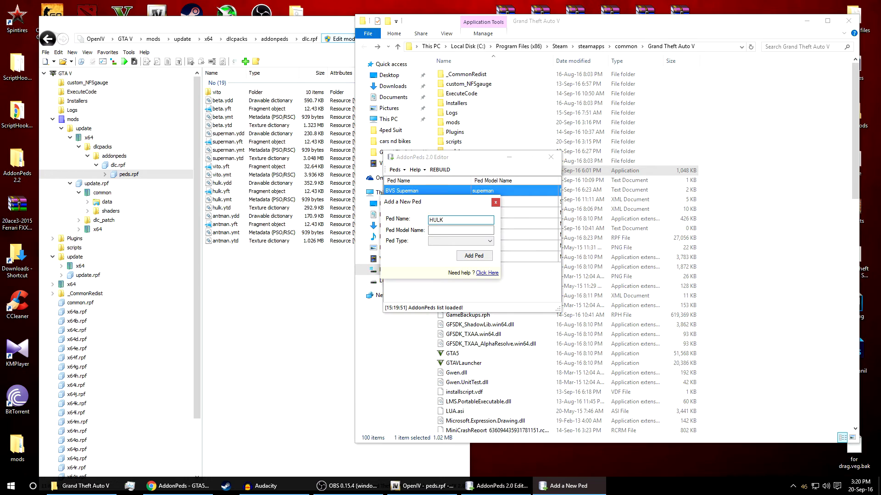
key(Tab)
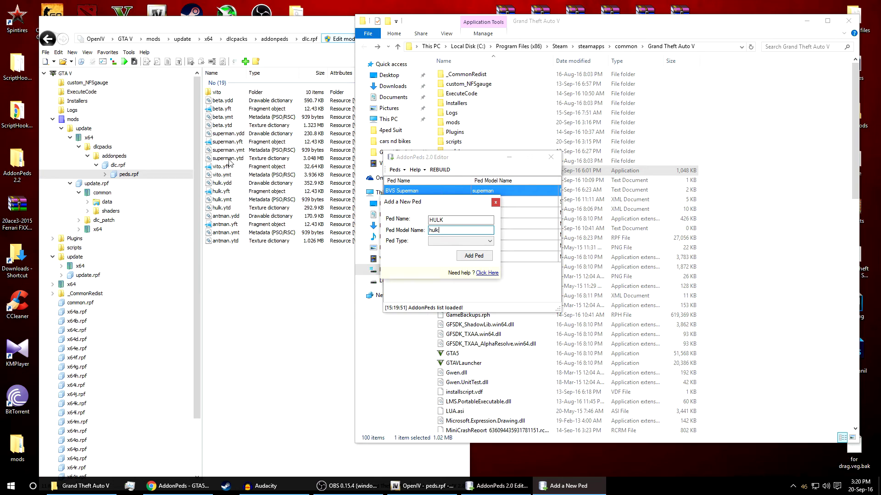
click(472, 243)
click(471, 249)
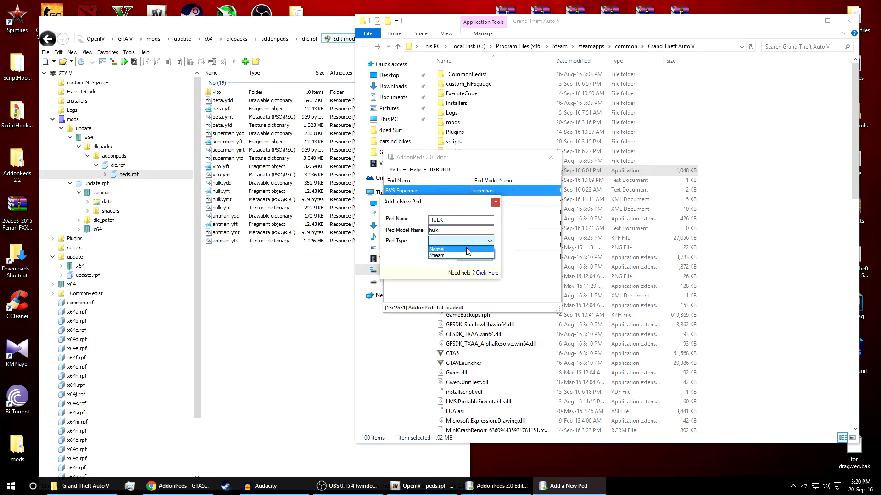
click(472, 256)
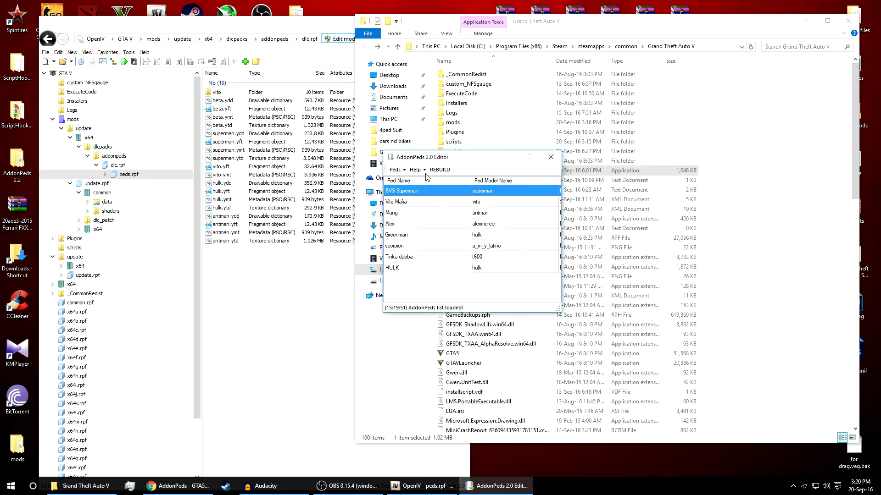
Rebuild the add-on peds, confirming the completion message
click(439, 170)
click(468, 276)
click(398, 270)
click(439, 169)
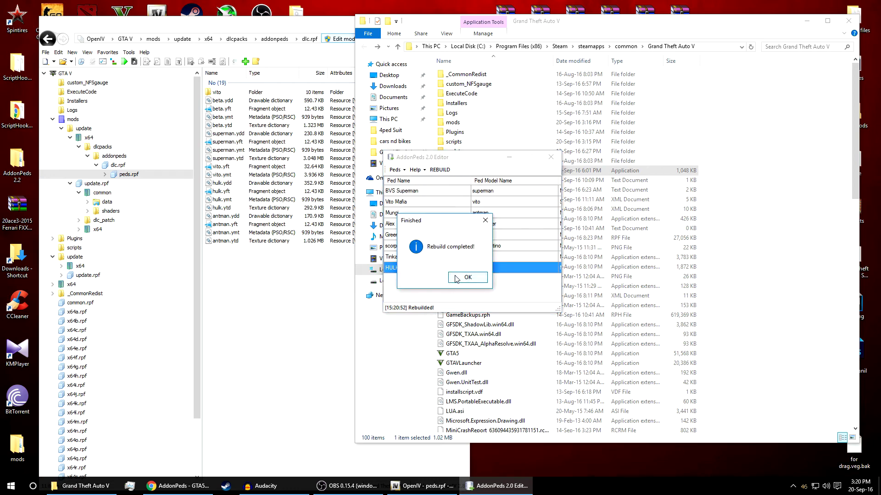
click(460, 281)
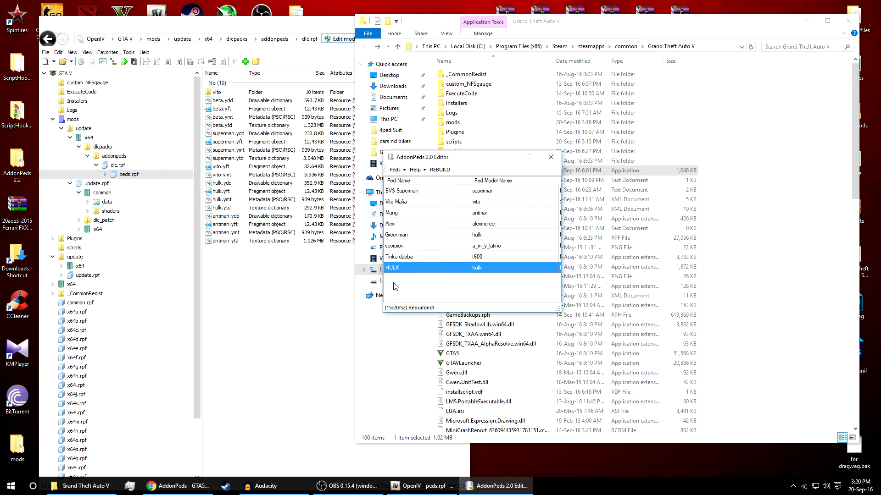
Add a Normal ped named Ant with model name antman
click(397, 172)
click(413, 180)
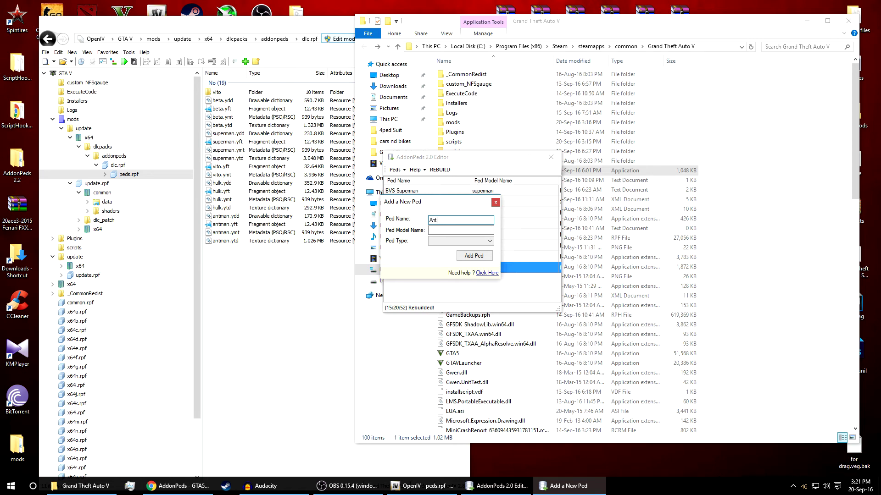
click(460, 230)
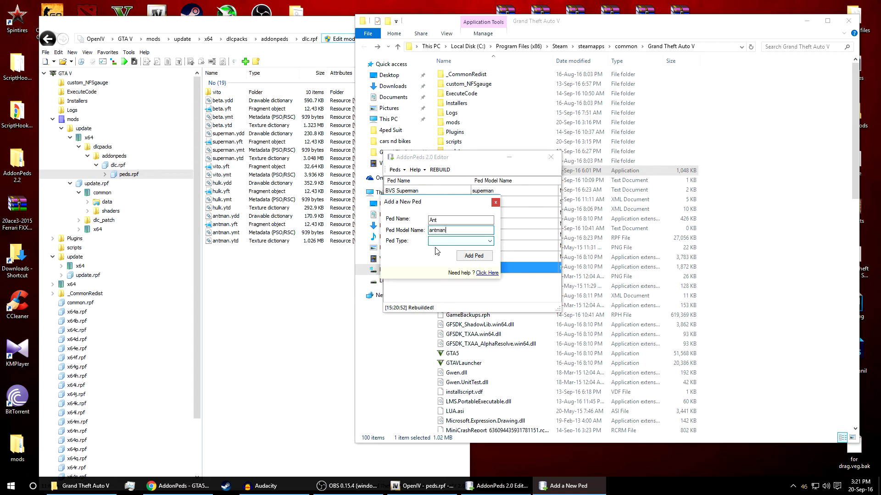
click(453, 243)
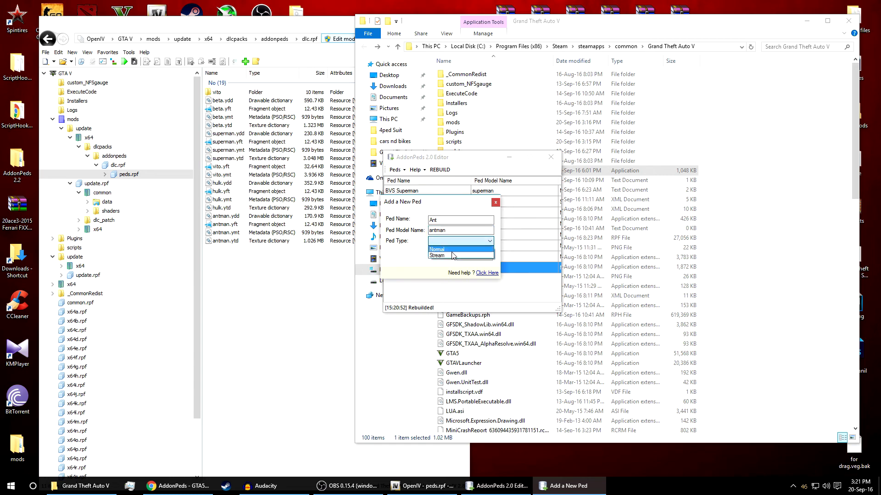
click(447, 249)
click(474, 256)
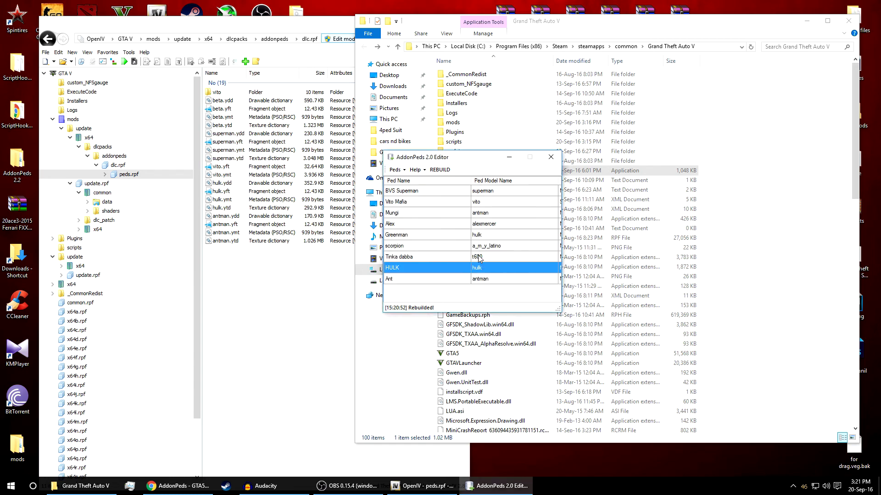
Rebuild the add-on peds again with Ant included
click(425, 280)
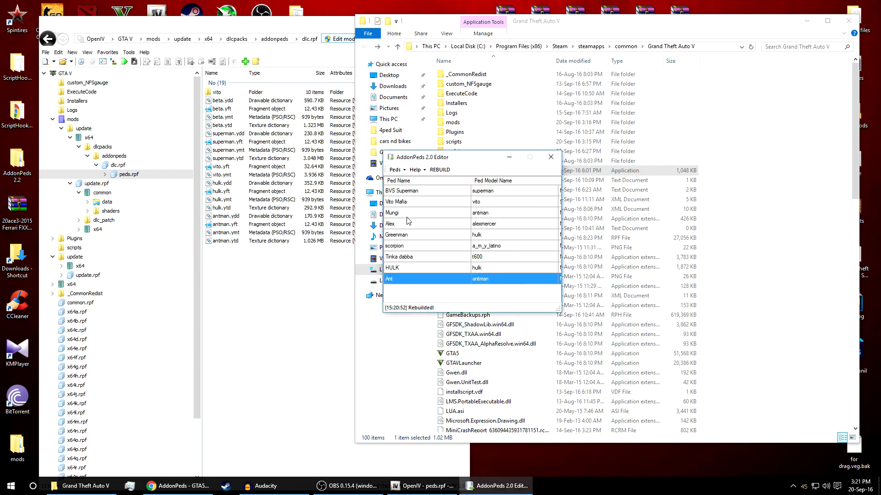
click(440, 171)
click(475, 278)
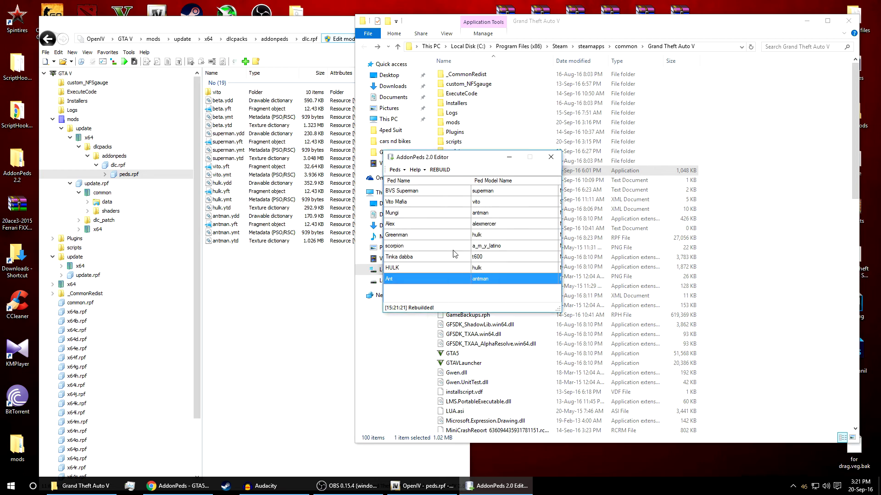